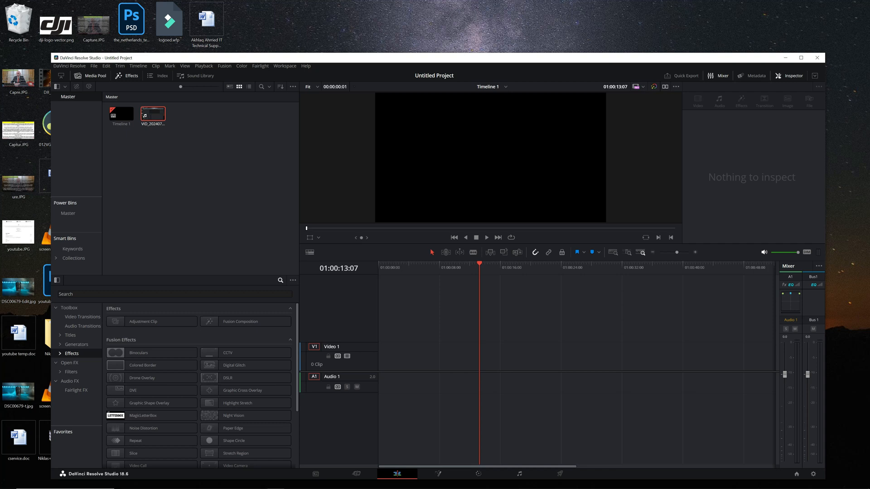
# Step: Permanently delete VID_20240731_190640.mp4 from the Recycle Bin and close its window
pyautogui.moveTo(374, 59); pyautogui.dragTo(344, 48)
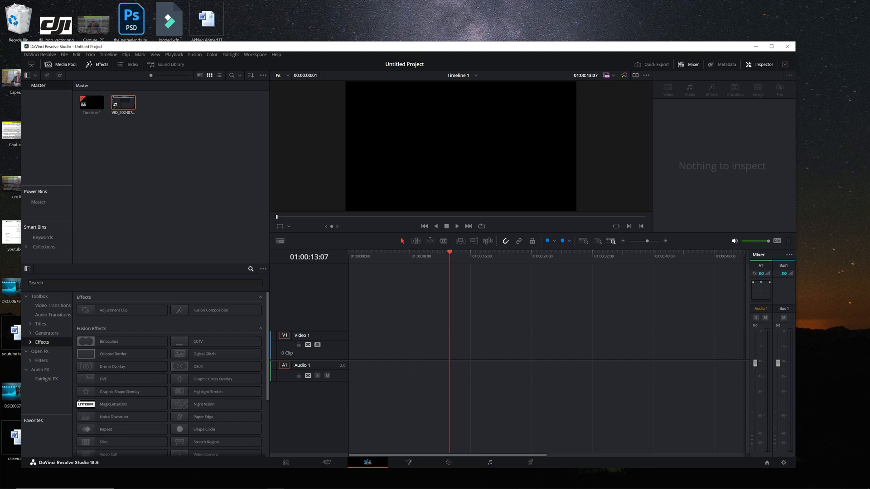
pyautogui.doubleClick(18, 21)
pyautogui.rightClick(395, 281)
pyautogui.click(421, 307)
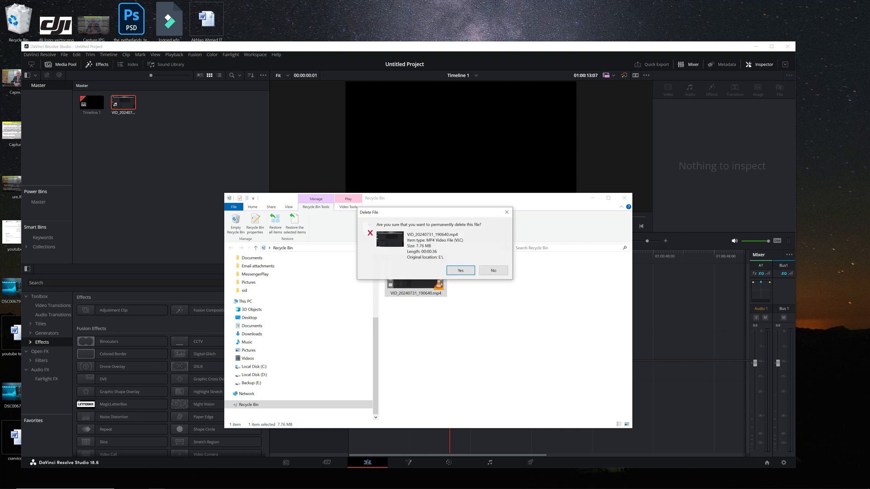
pyautogui.click(460, 270)
pyautogui.click(624, 198)
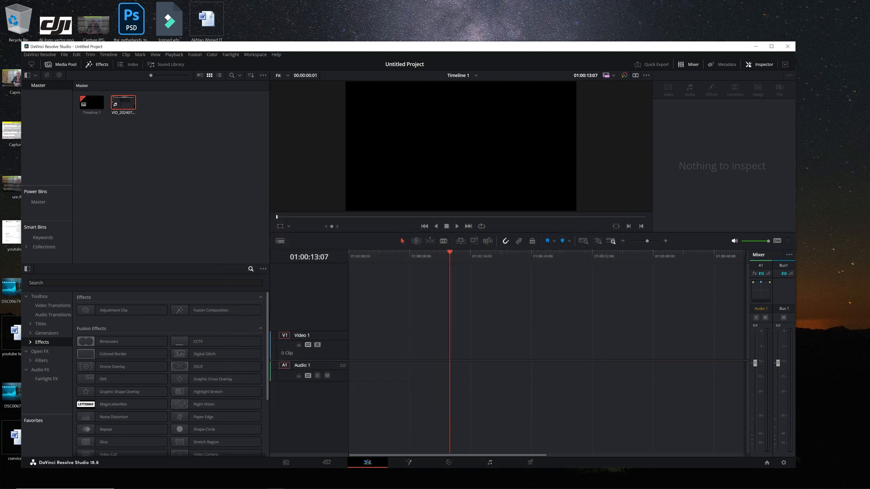
# Step: Try the 3840 x 2160 Ultra HD timeline resolution in the project settings and close them without saving
pyautogui.hotkey('shift', '9')
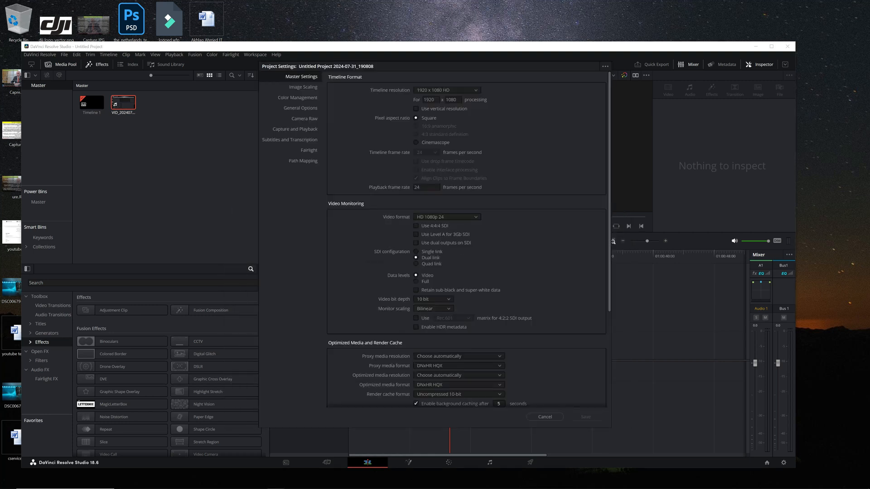
pyautogui.click(297, 98)
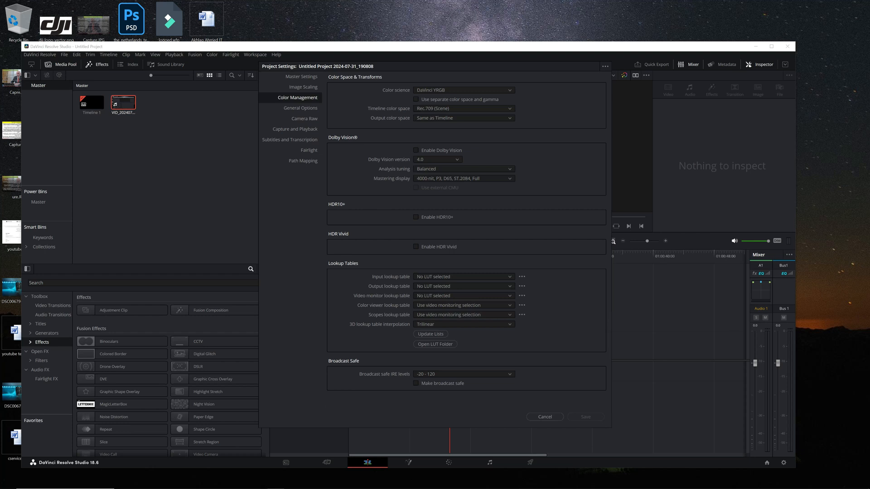
pyautogui.click(303, 87)
pyautogui.click(301, 76)
pyautogui.click(446, 90)
pyautogui.scroll(-2, 446, 148)
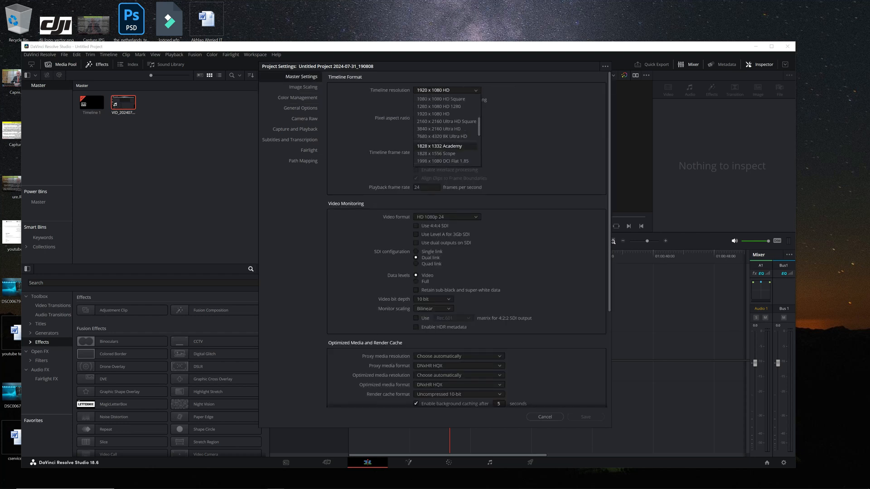
pyautogui.click(438, 129)
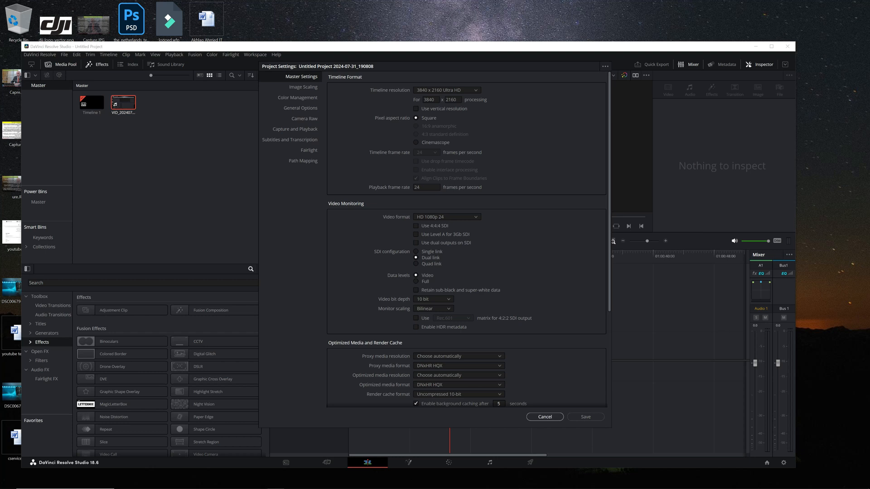
pyautogui.click(544, 417)
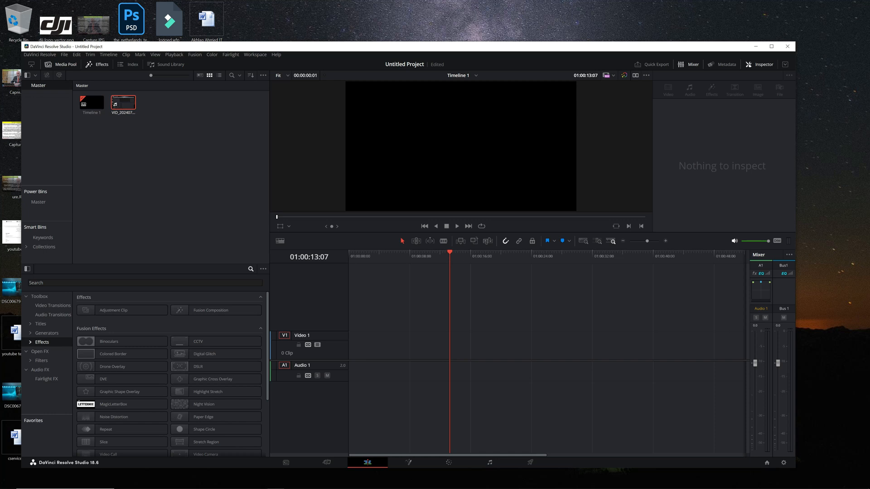
# Step: Check the free space and contents of Local Disk (C:) under This PC in File Explorer, and close the window
pyautogui.moveTo(408, 42); pyautogui.dragTo(408, 44)
pyautogui.moveTo(332, 51); pyautogui.dragTo(333, 47)
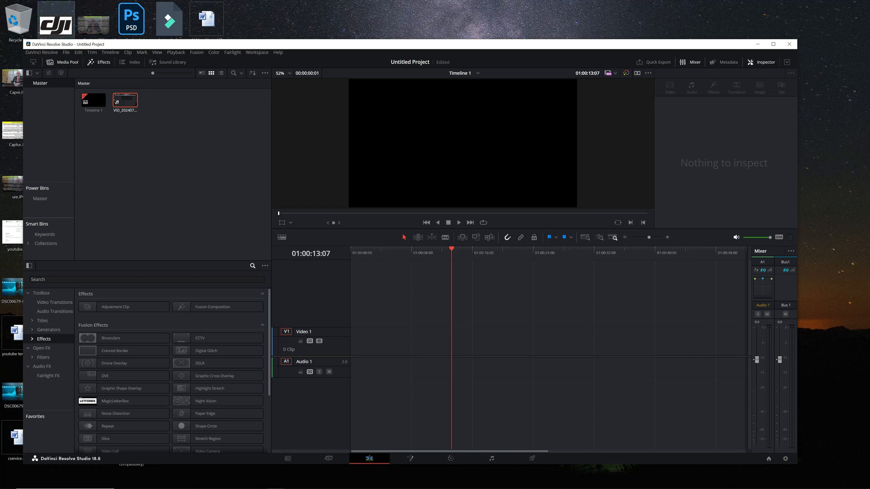
pyautogui.doubleClick(18, 21)
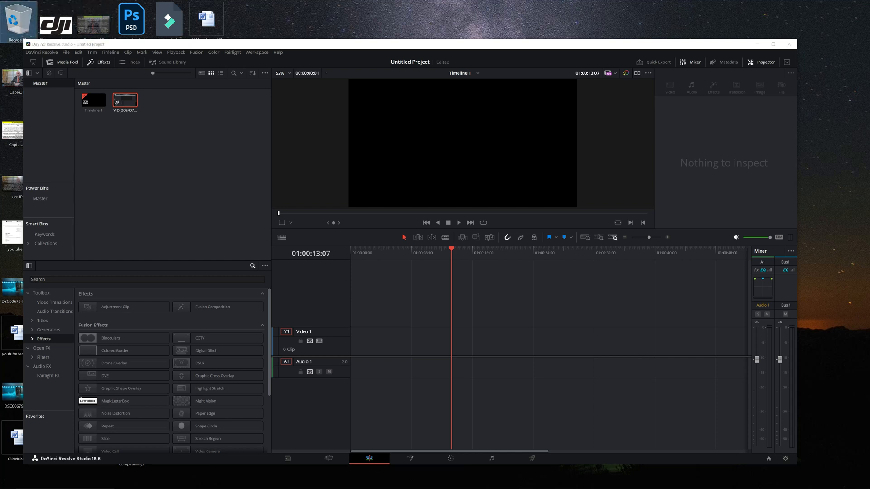
pyautogui.click(253, 310)
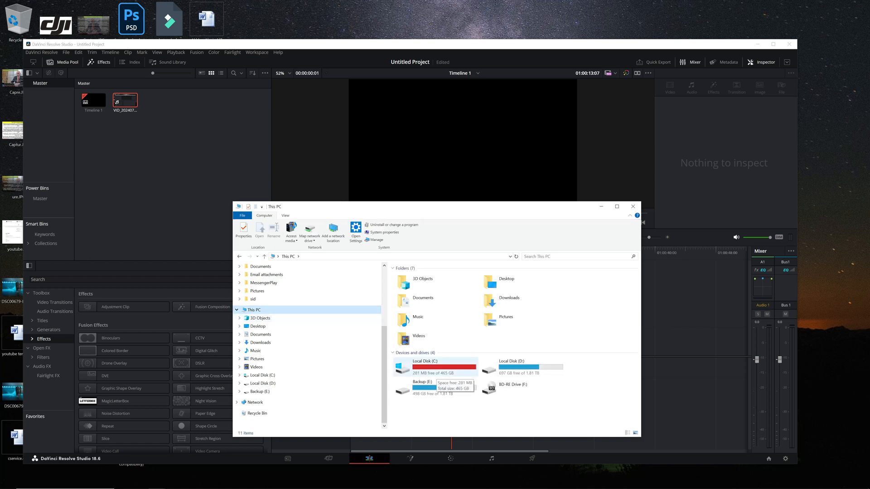
pyautogui.moveTo(430, 207); pyautogui.dragTo(202, 1)
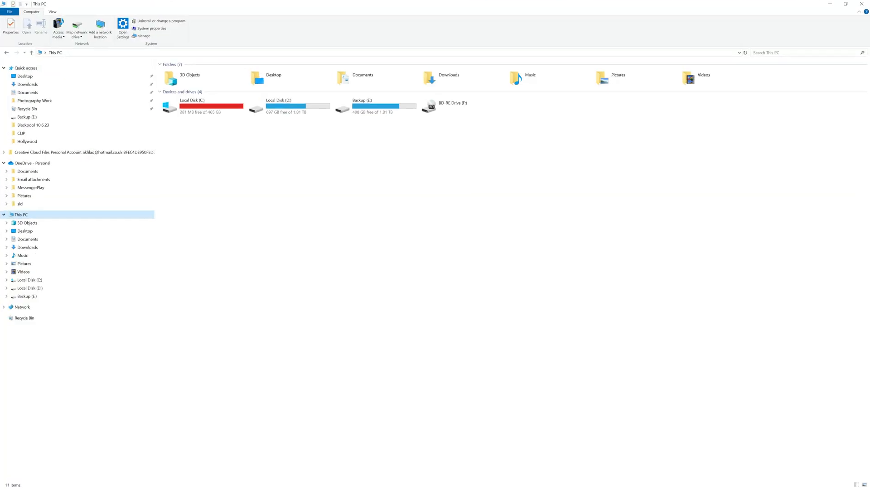
pyautogui.click(203, 107)
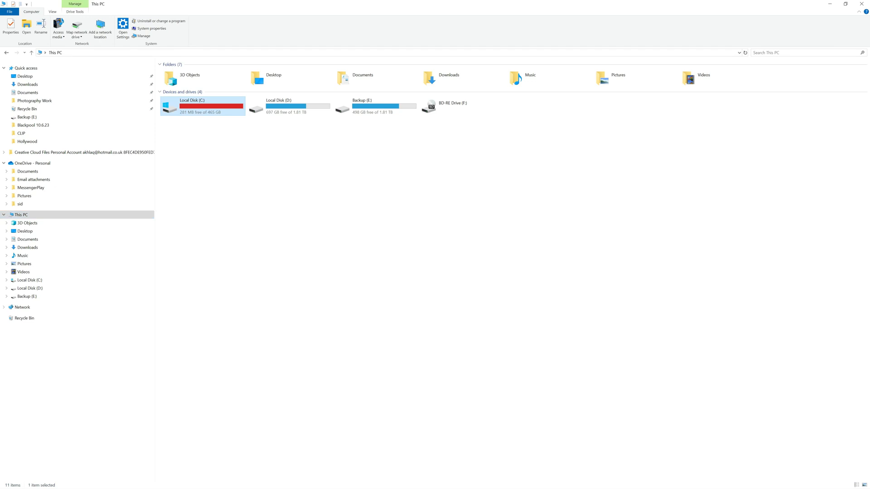
pyautogui.doubleClick(203, 113)
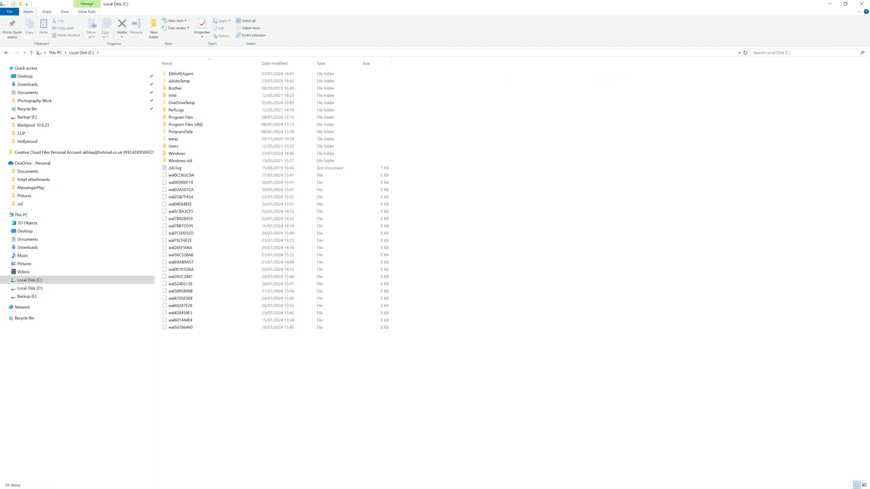
pyautogui.click(54, 53)
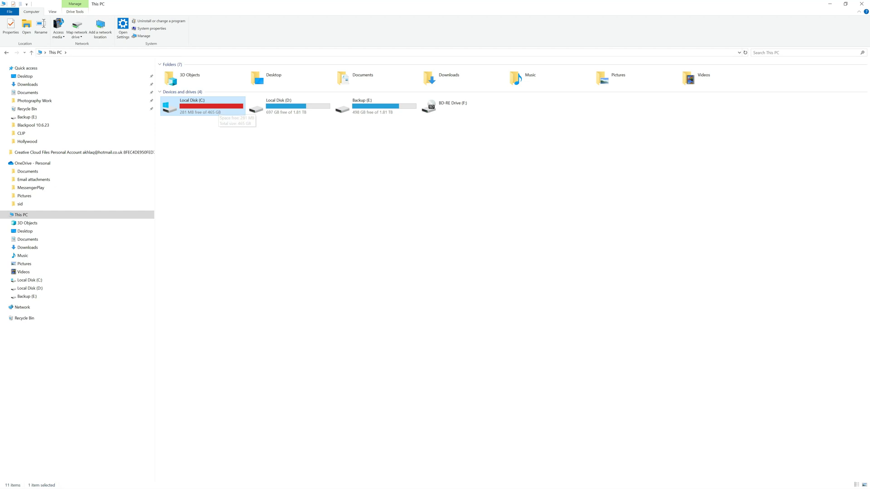
pyautogui.moveTo(435, 4); pyautogui.dragTo(468, 141)
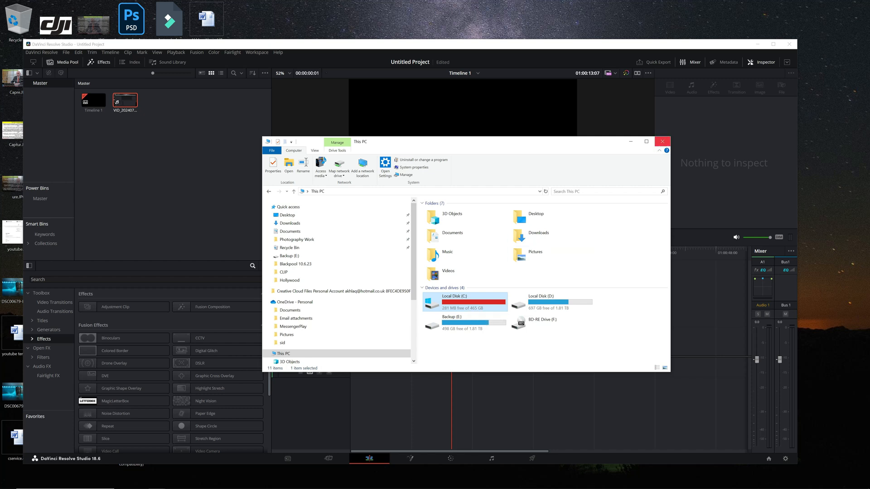
pyautogui.click(662, 141)
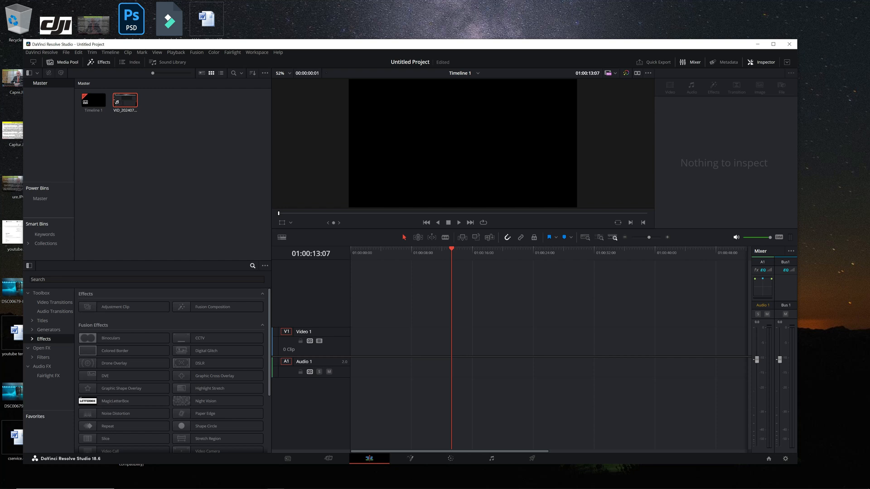
# Step: Switch the render cache mode to Smart and return it to None
pyautogui.click(176, 52)
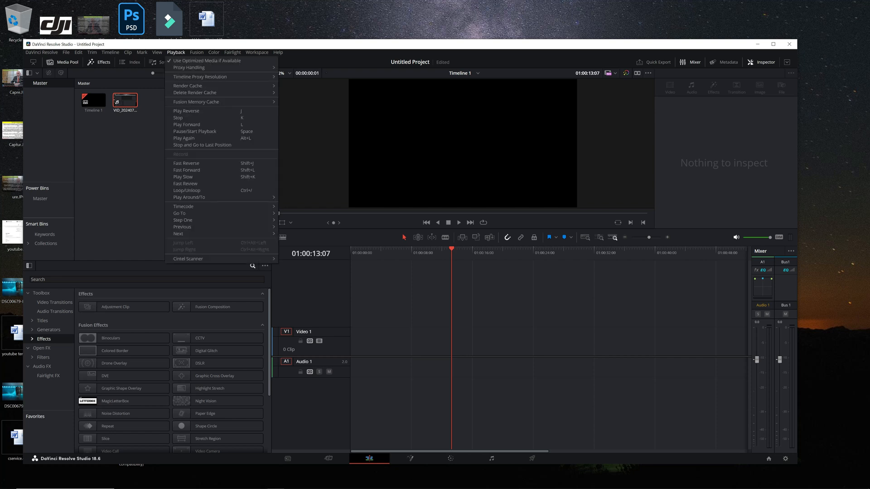
pyautogui.moveTo(204, 86)
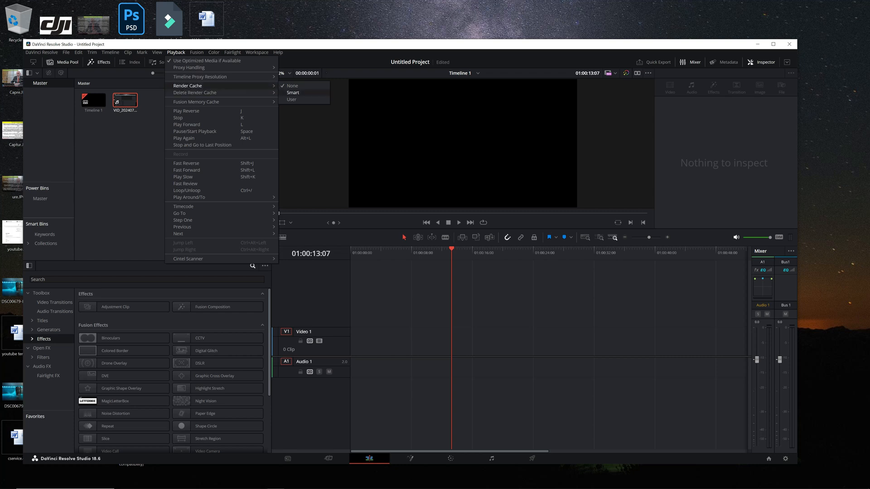
pyautogui.click(292, 99)
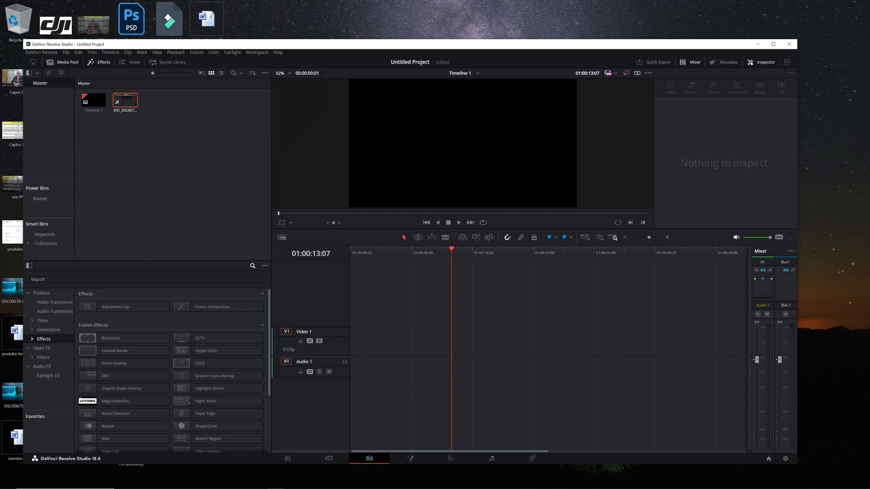
pyautogui.click(176, 52)
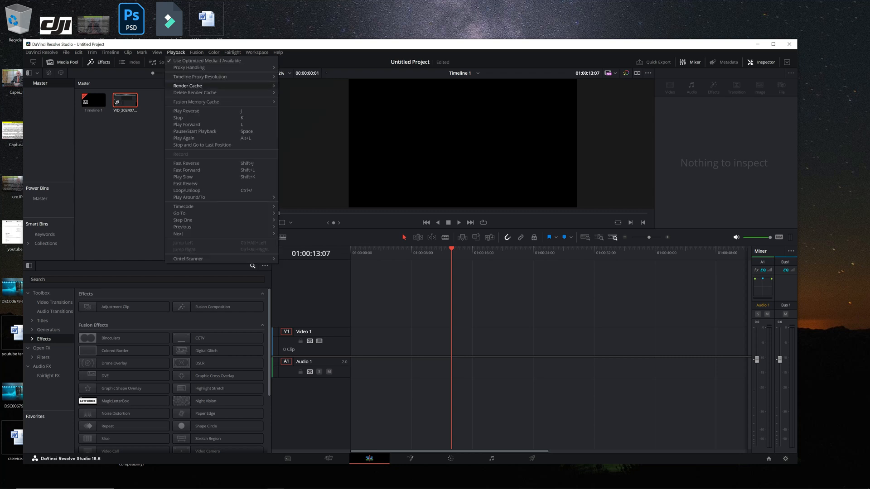
pyautogui.moveTo(200, 86)
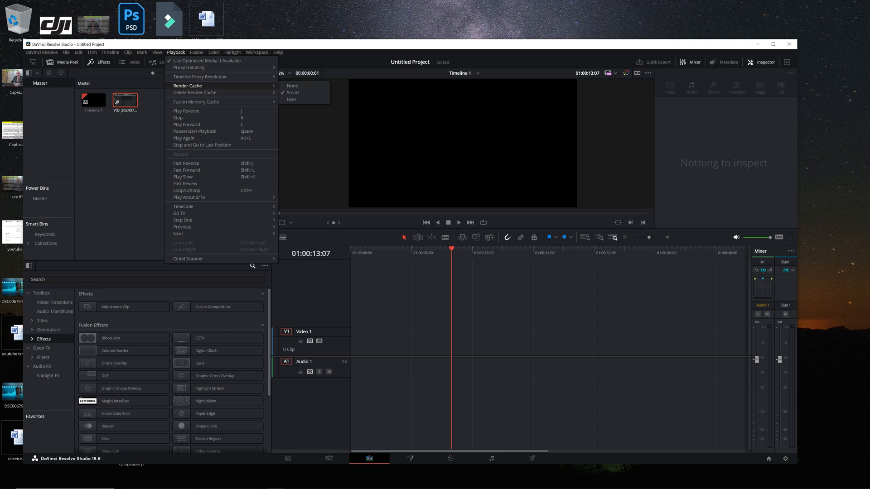
pyautogui.click(291, 86)
# Step: Clear the render cache of the action4 and clock projects in the Cache Manager and close it
pyautogui.click(176, 52)
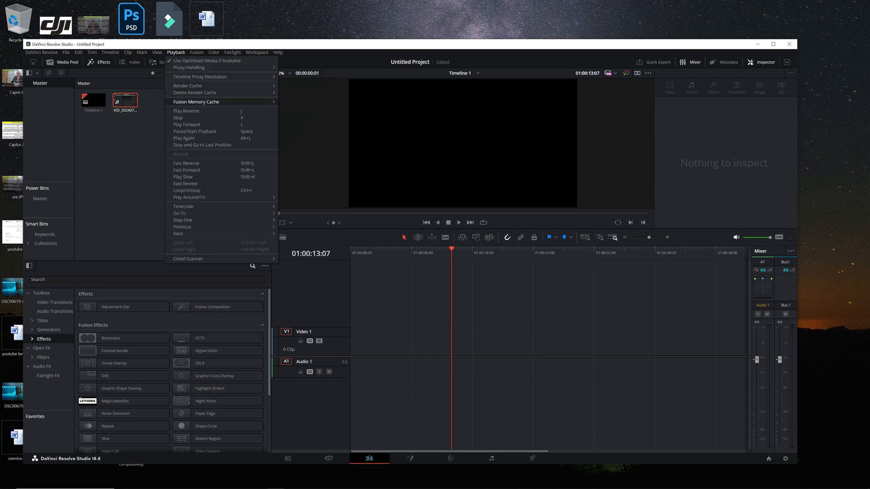
pyautogui.moveTo(195, 93)
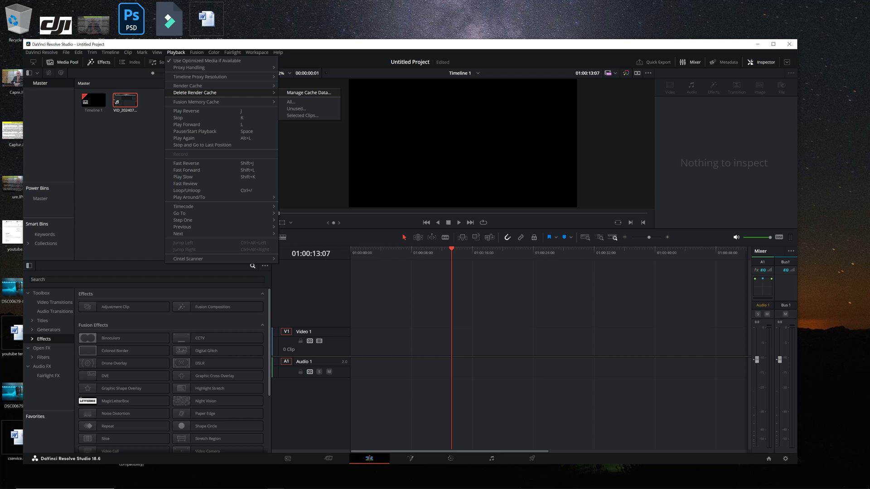
pyautogui.click(308, 93)
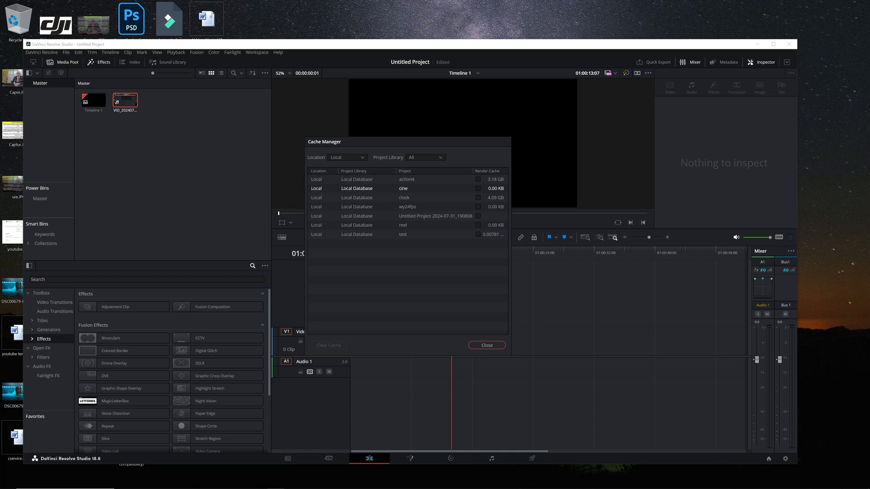
pyautogui.click(478, 179)
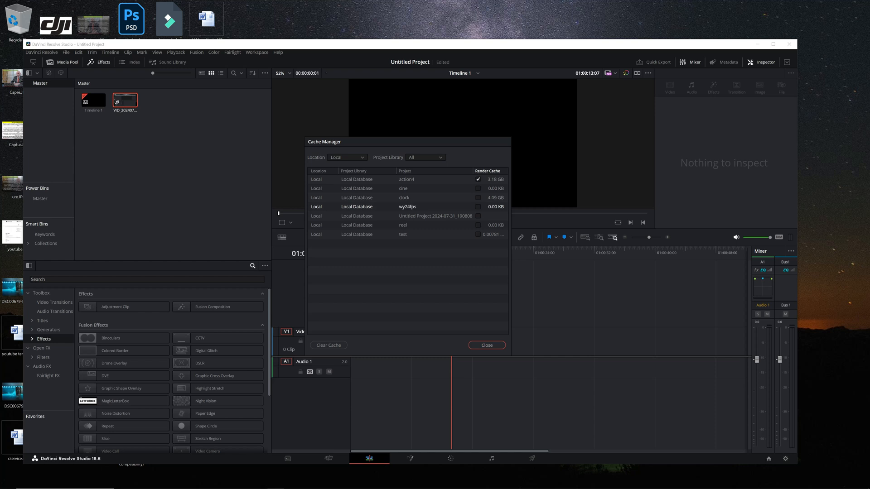
pyautogui.click(477, 198)
pyautogui.click(328, 345)
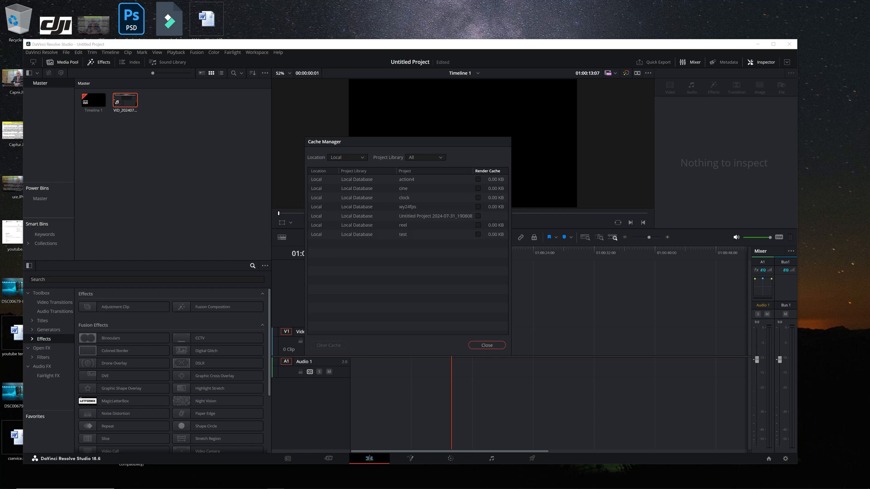
pyautogui.click(486, 346)
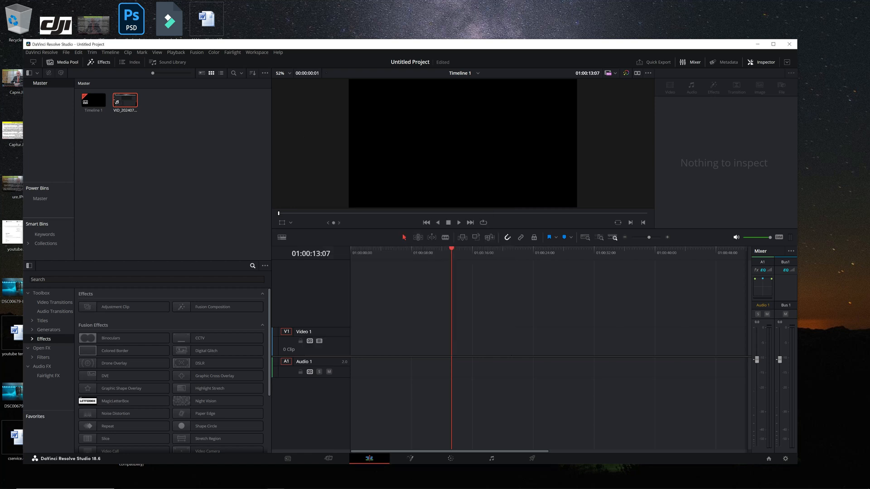
# Step: Leave DaVinci Resolve and check the free space and contents of Local Disk (C:) under This PC in File Explorer
pyautogui.click(789, 44)
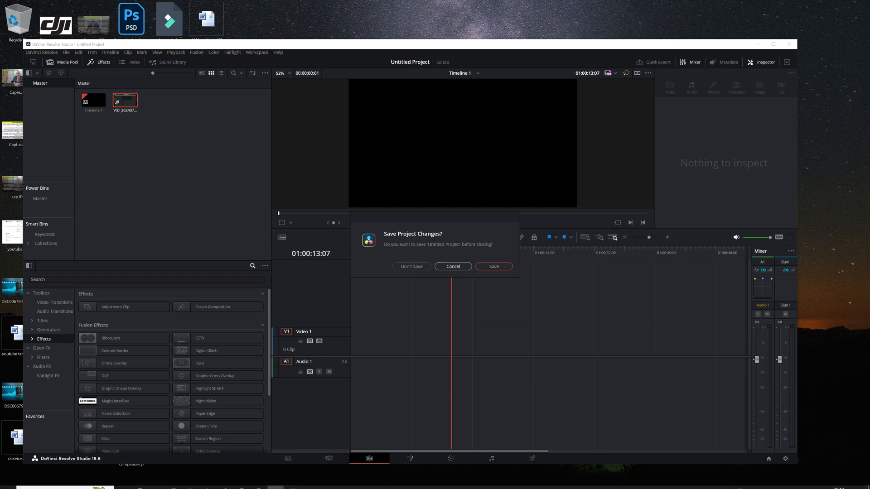
pyautogui.click(453, 267)
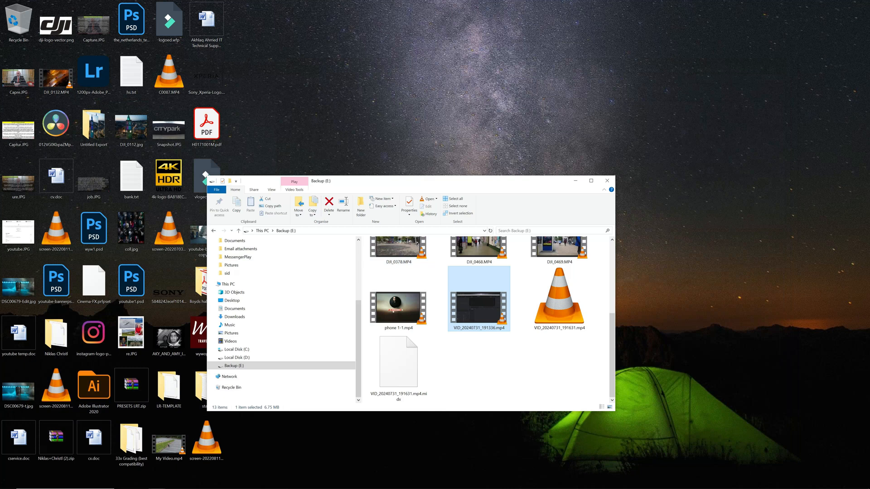
pyautogui.click(228, 284)
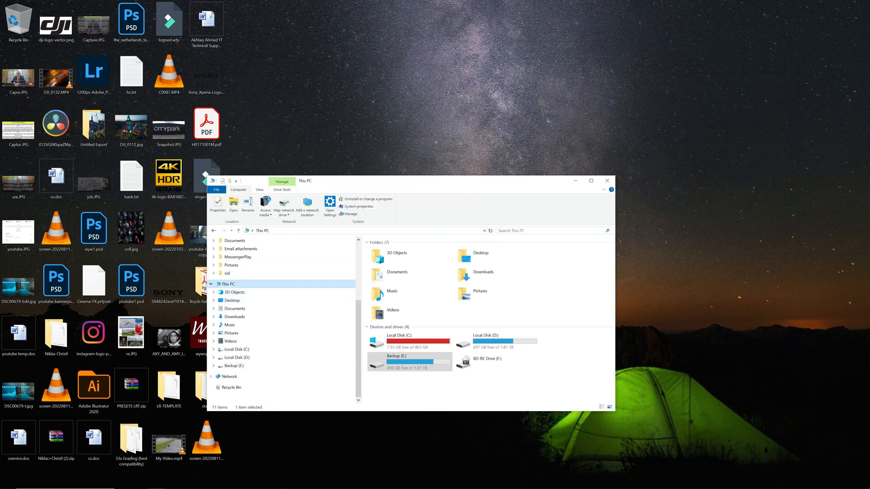
pyautogui.doubleClick(407, 341)
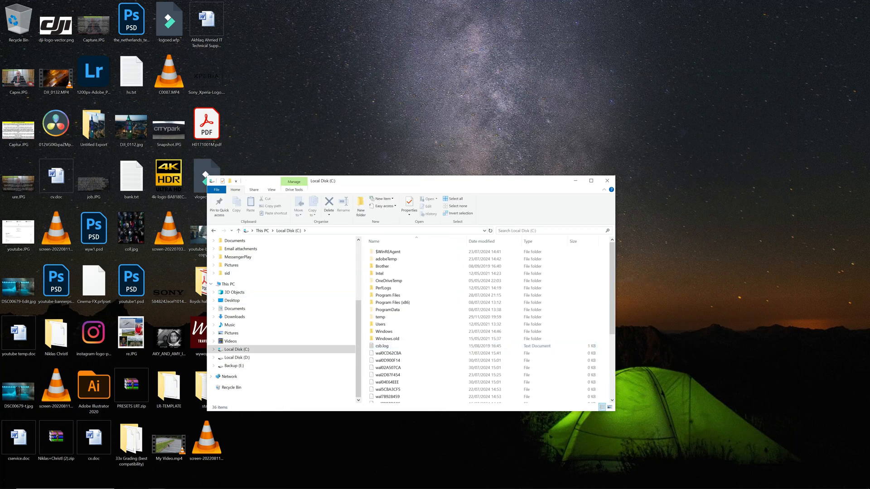
pyautogui.click(262, 230)
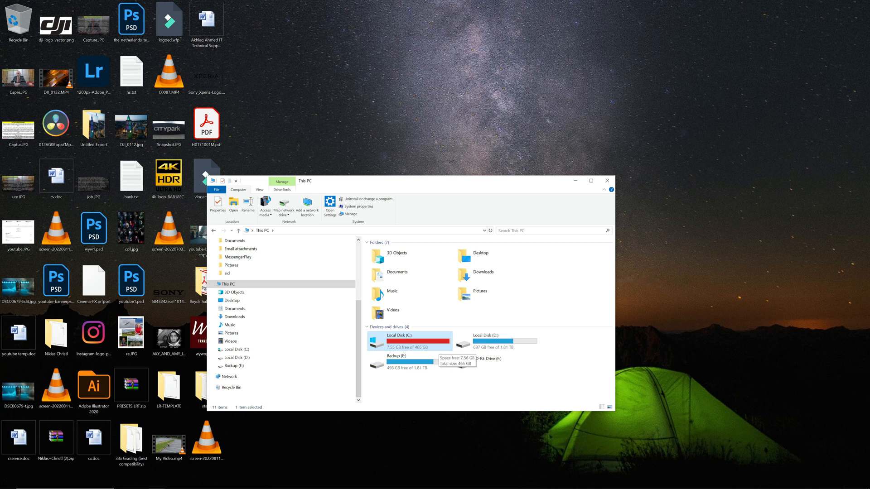
pyautogui.press('Return')
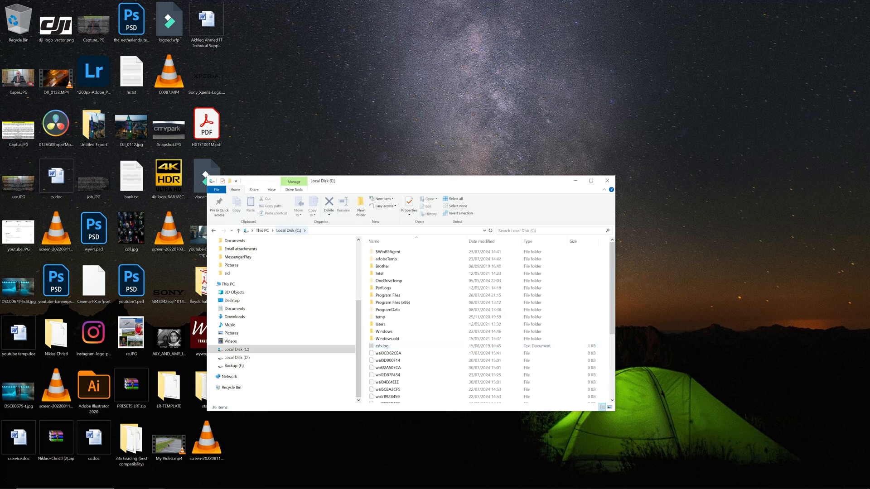
pyautogui.click(262, 230)
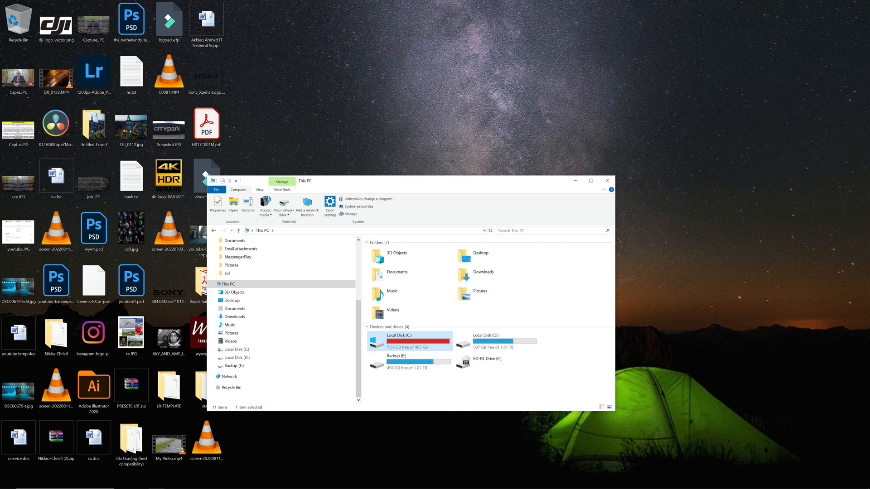
# Step: Close the File Explorer window, start DaVinci Resolve and open the Untitled Project
pyautogui.click(607, 181)
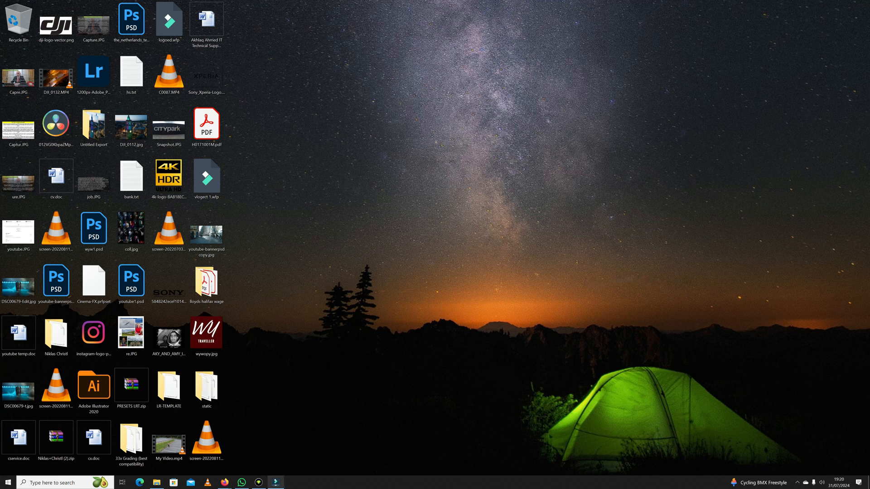
pyautogui.click(59, 482)
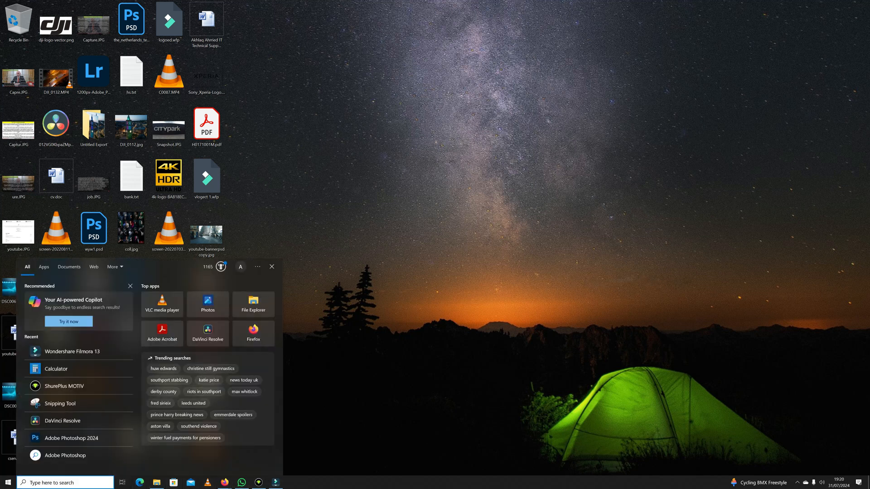
pyautogui.write('da')
pyautogui.press('Return')
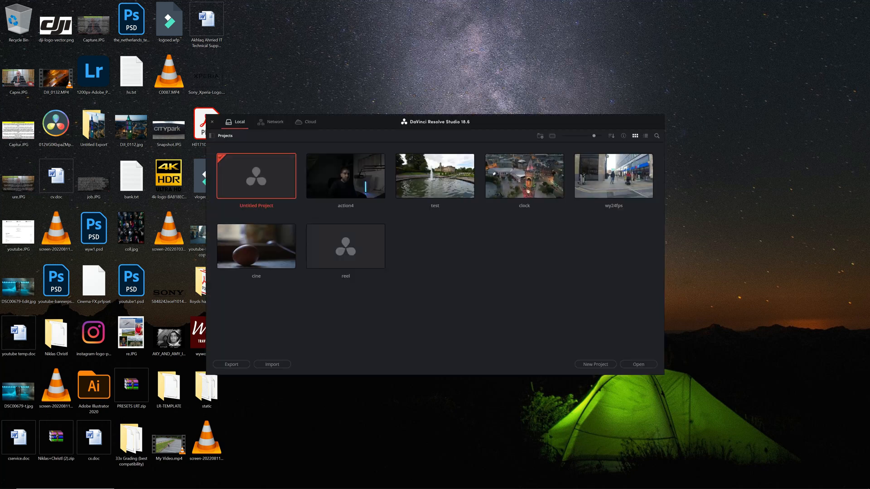
pyautogui.doubleClick(288, 177)
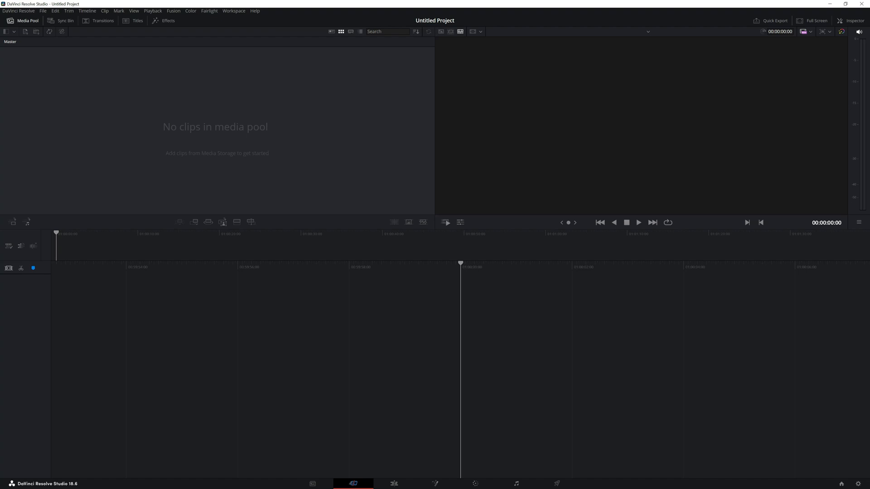
pyautogui.hotkey('shift', '9')
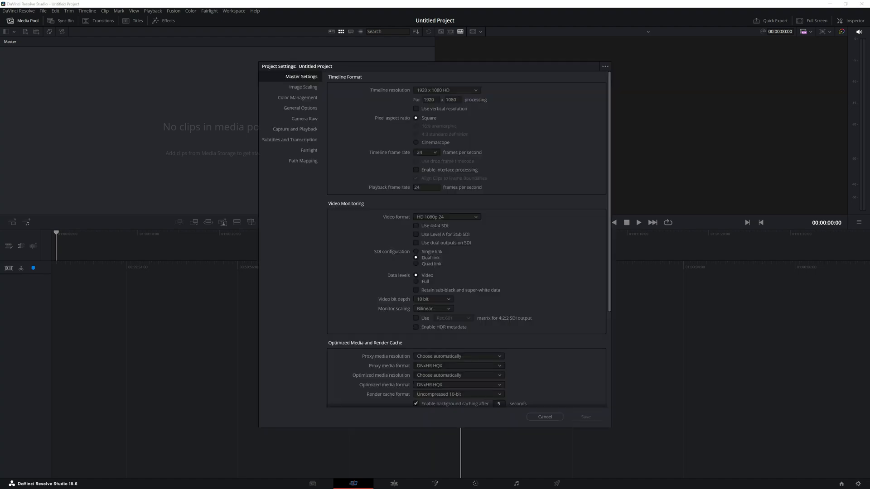
pyautogui.click(446, 91)
pyautogui.scroll(-2, 447, 137)
pyautogui.click(439, 128)
pyautogui.click(301, 108)
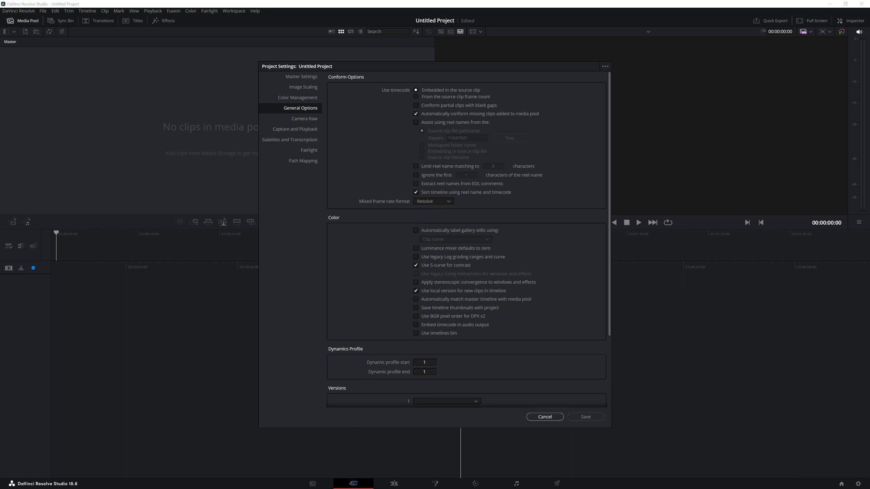
pyautogui.click(545, 417)
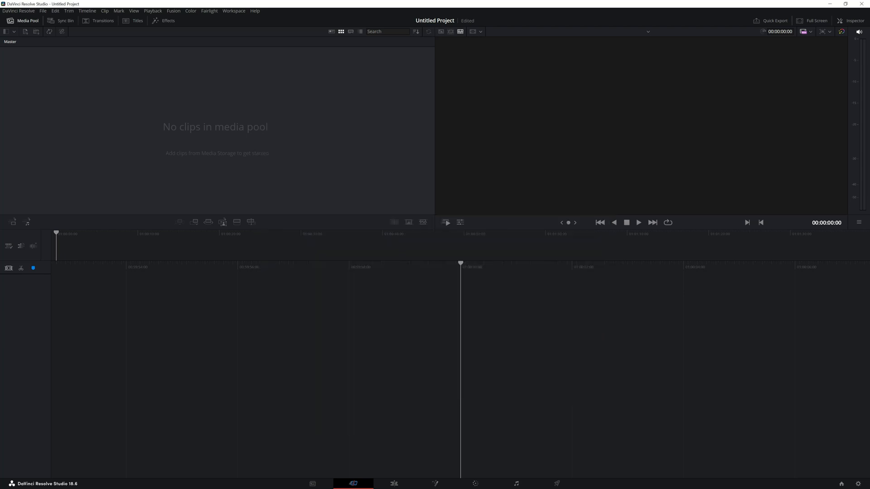
# Step: Set the project's timeline resolution to 2160 x 3840 Ultra HD with vertical resolution enabled in the master project settings
pyautogui.click(857, 483)
pyautogui.click(298, 98)
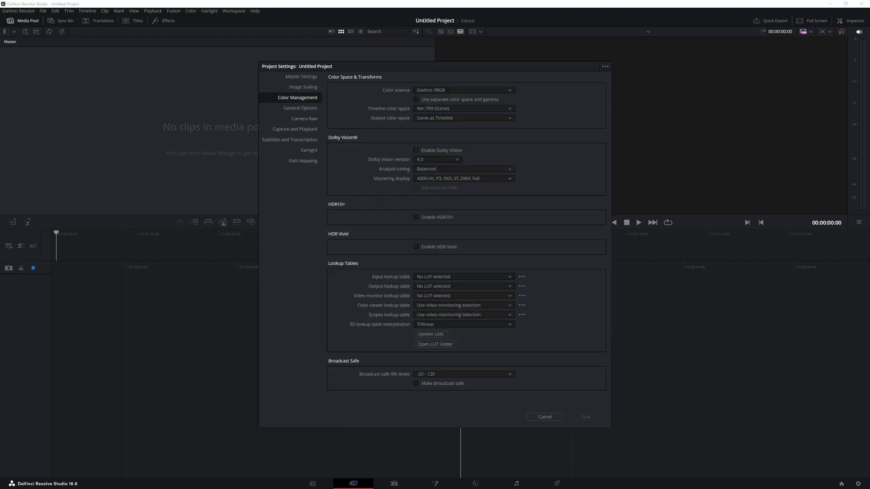
pyautogui.click(302, 77)
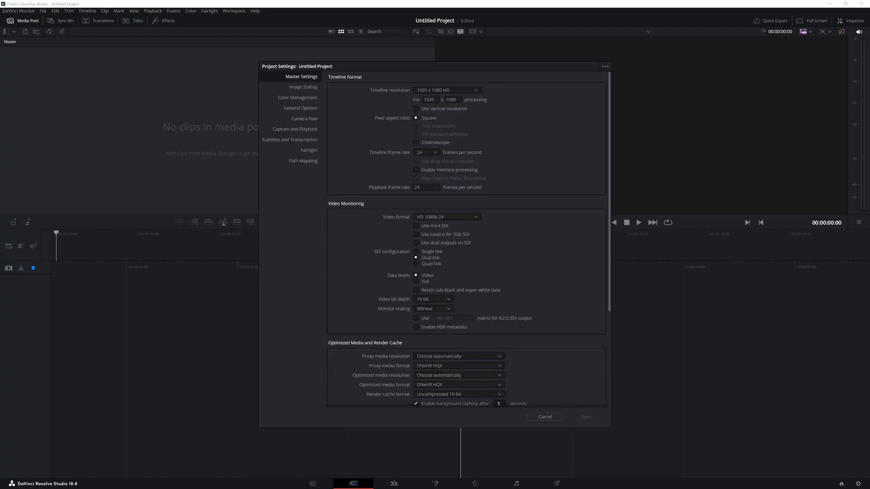
pyautogui.click(446, 90)
pyautogui.click(437, 128)
# Step: Save the current project settings as a preset named "default" and save the settings
pyautogui.click(605, 66)
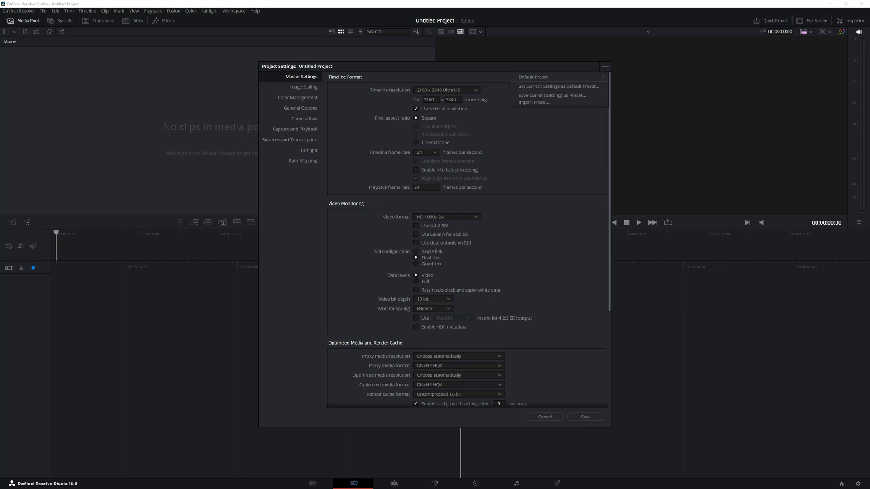
pyautogui.moveTo(543, 77)
pyautogui.click(552, 95)
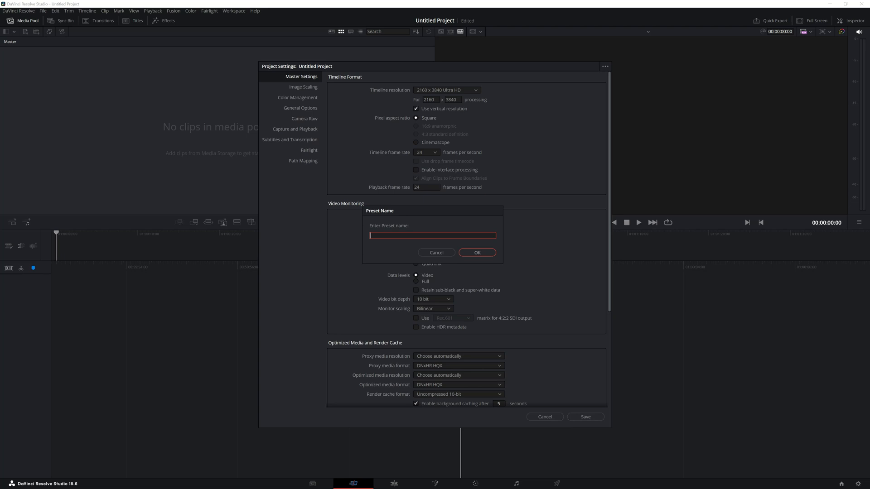
pyautogui.write('default')
pyautogui.press('Return')
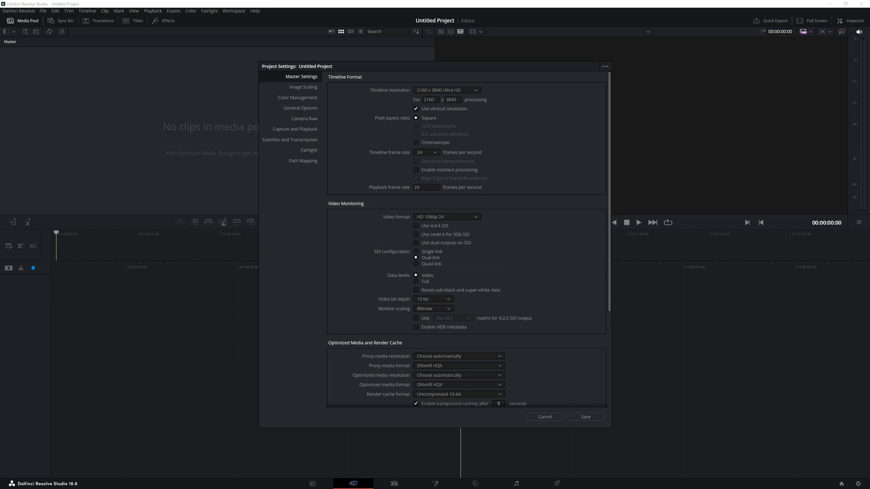
pyautogui.click(586, 416)
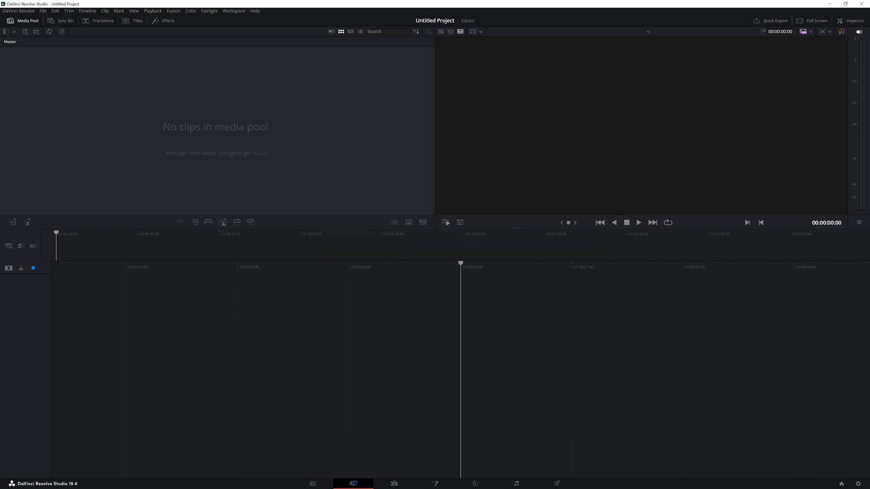
# Step: Quit DaVinci Resolve without saving the project, restart it and open the Untitled Project
pyautogui.click(862, 4)
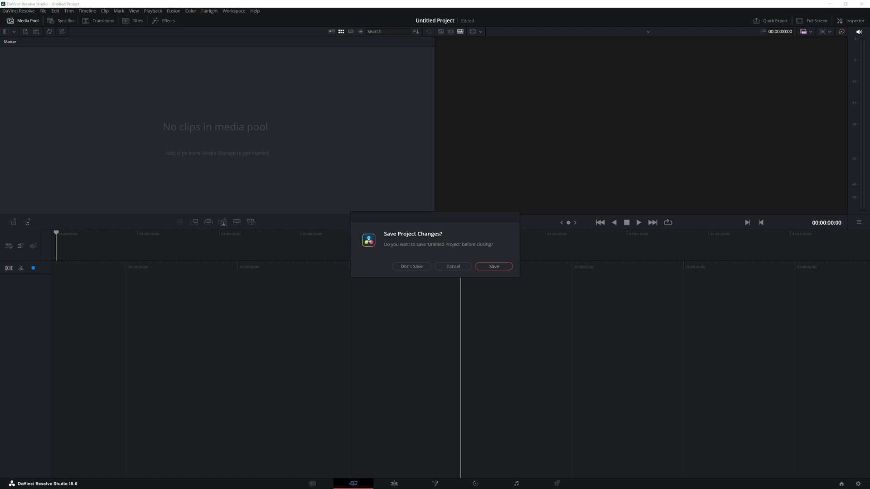
pyautogui.click(412, 266)
pyautogui.click(65, 482)
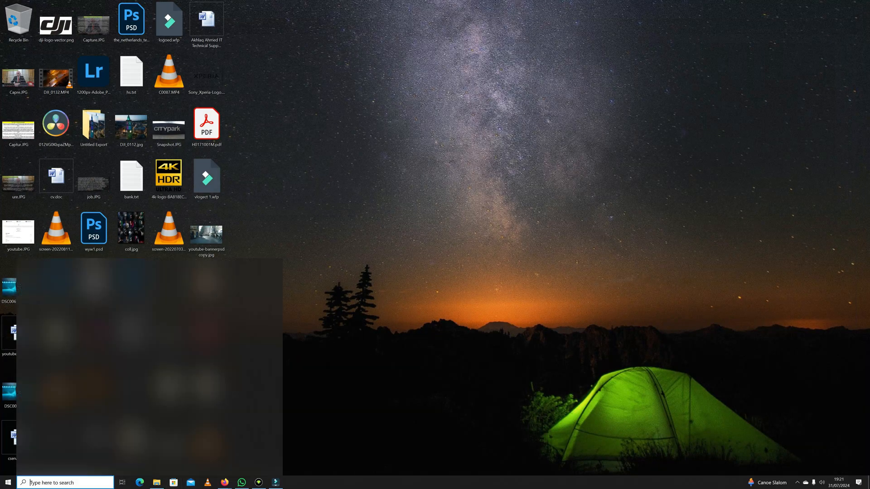
pyautogui.write('da')
pyautogui.click(208, 318)
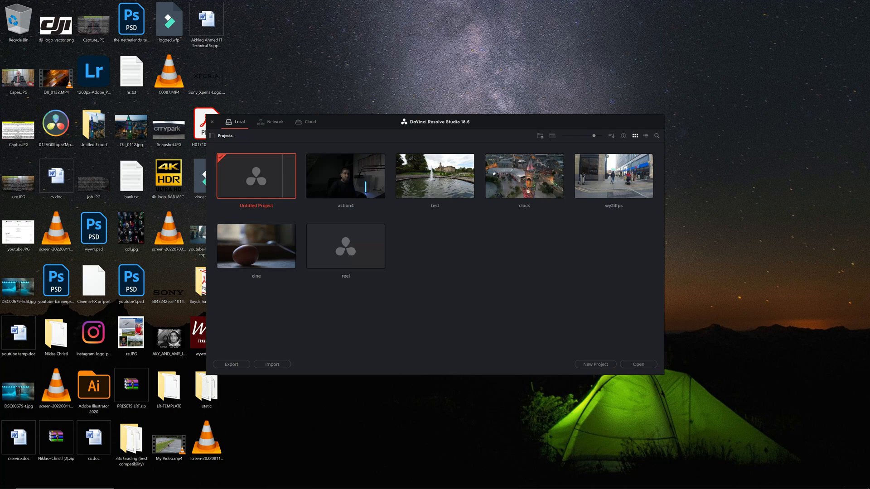
pyautogui.doubleClick(282, 176)
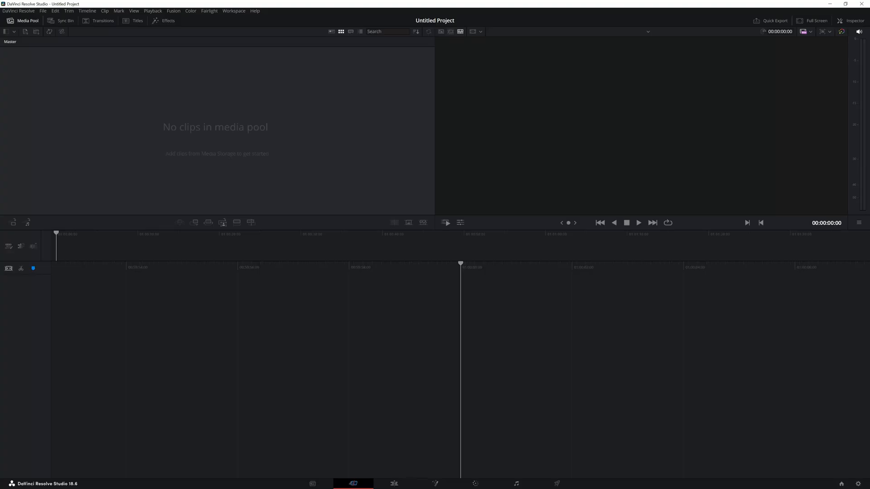
# Step: Load the "default" preset into the project settings and close the settings
pyautogui.click(858, 484)
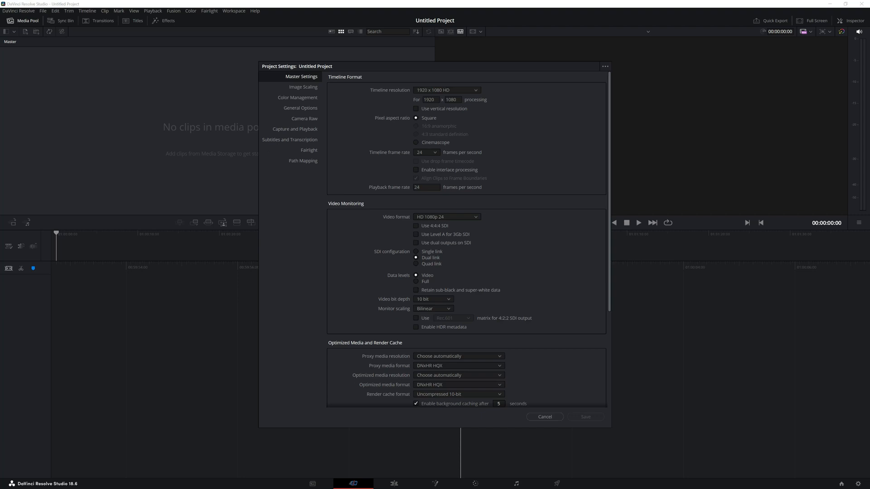
pyautogui.click(604, 67)
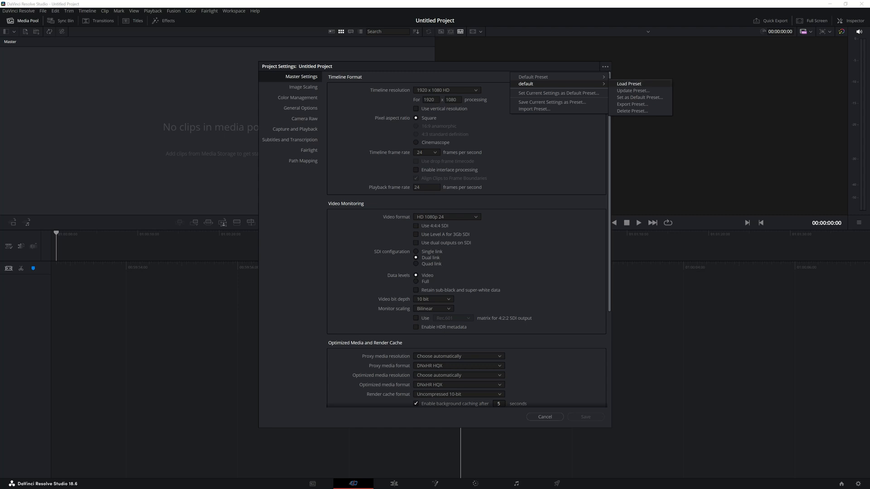
pyautogui.click(628, 83)
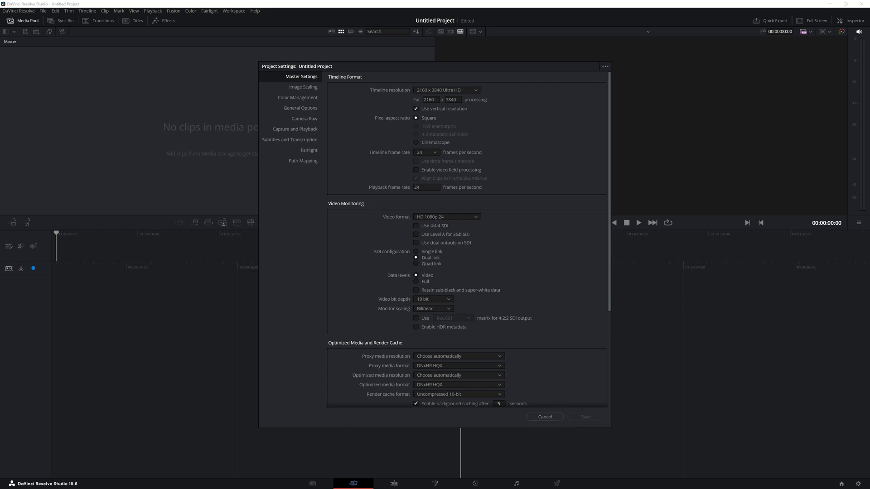
pyautogui.click(545, 417)
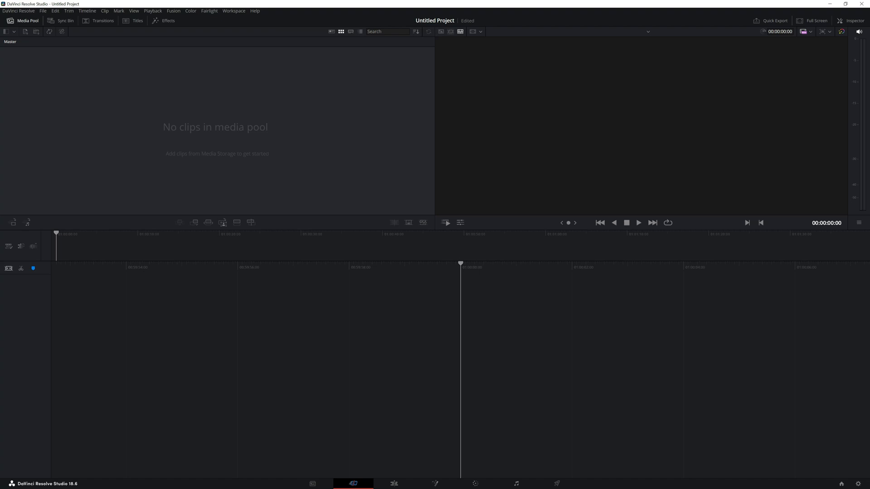
# Step: Go to the Edit page and check the timeline format and saved presets in the project settings
pyautogui.click(394, 483)
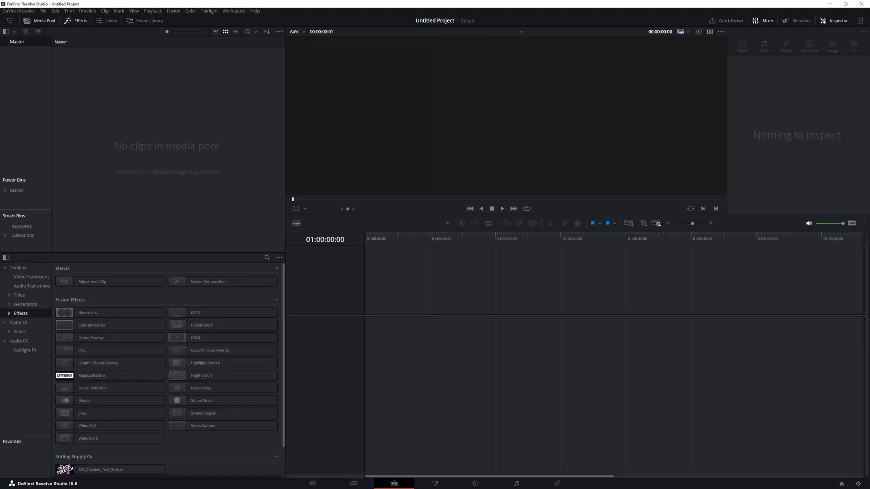
pyautogui.click(857, 484)
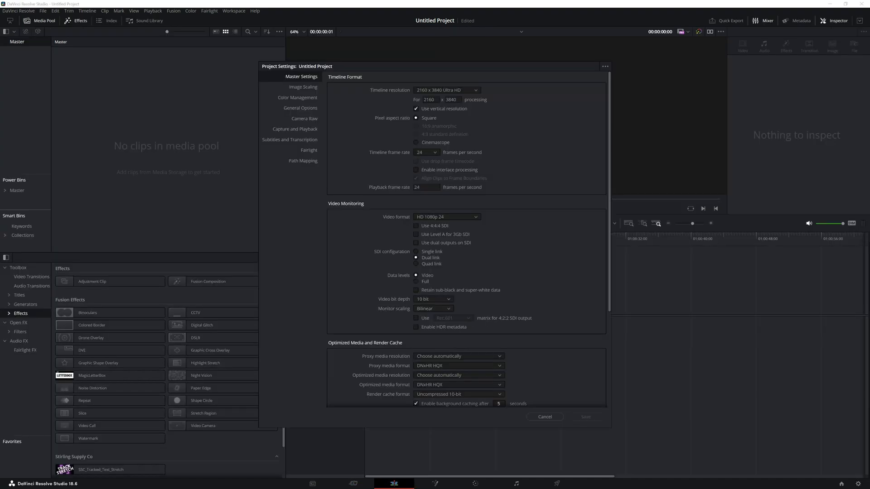
pyautogui.scroll(-5, 466, 245)
pyautogui.scroll(5, 467, 244)
pyautogui.click(604, 66)
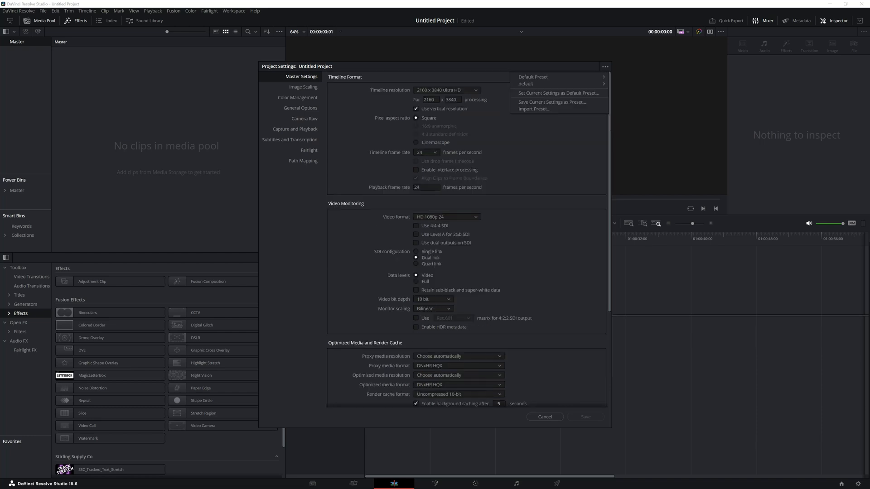
pyautogui.moveTo(527, 84)
pyautogui.press('Escape')
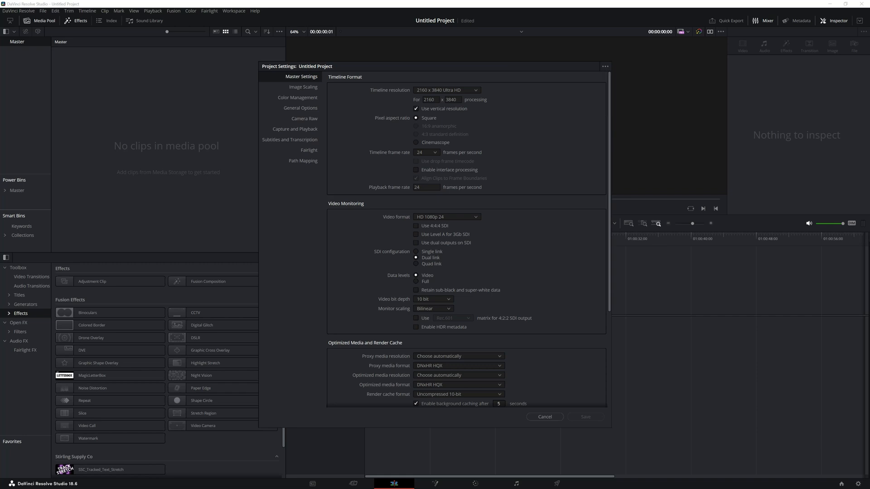
pyautogui.press('Escape')
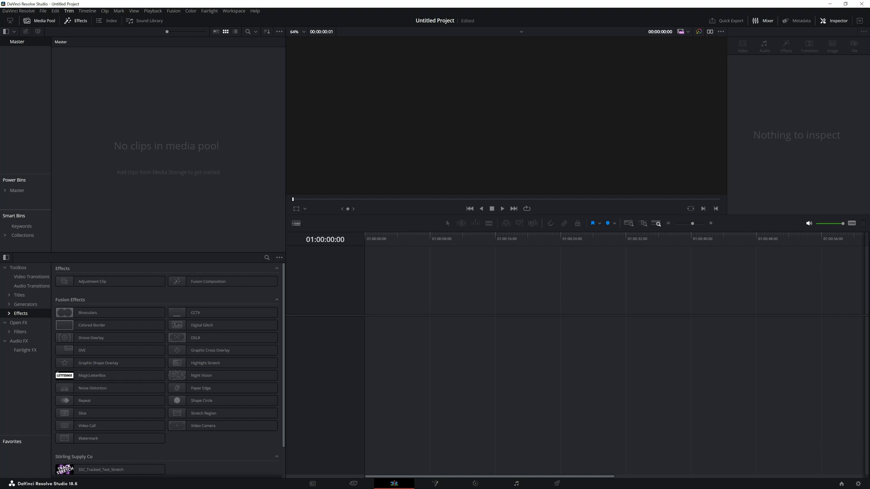
# Step: Minimize DaVinci Resolve and open the Blackpool 10.6.23 folder on Local Disk (D:) in File Explorer
pyautogui.click(43, 11)
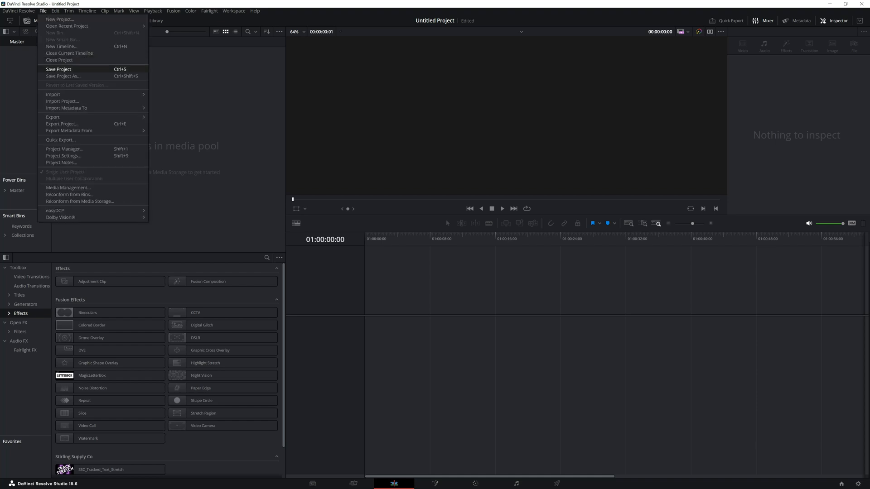
pyautogui.click(830, 4)
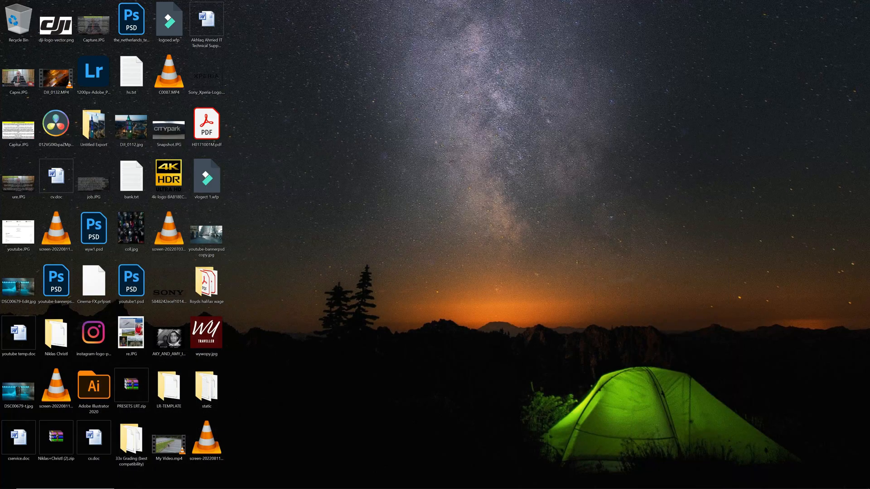
pyautogui.moveTo(225, 482)
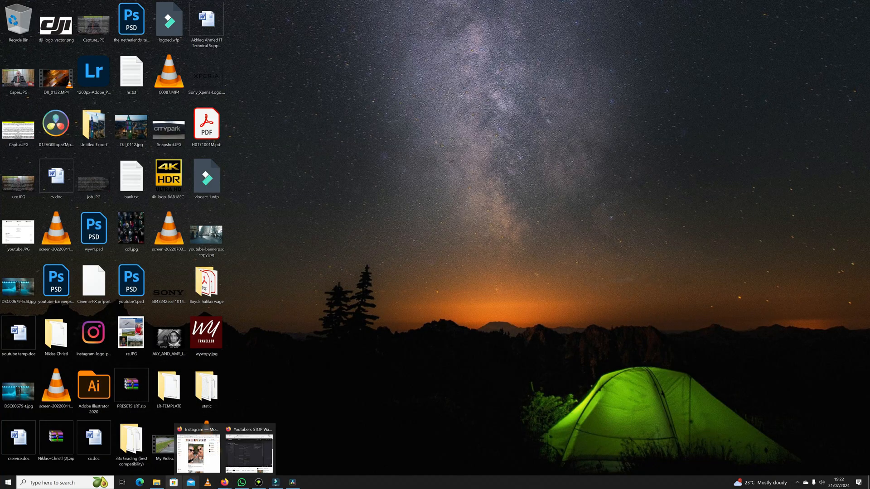
pyautogui.doubleClick(168, 388)
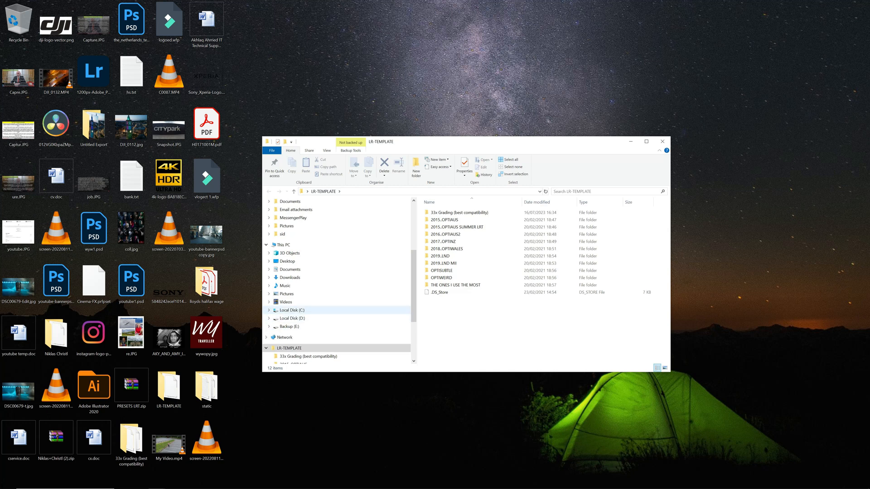
pyautogui.scroll(-2, 317, 290)
pyautogui.click(293, 258)
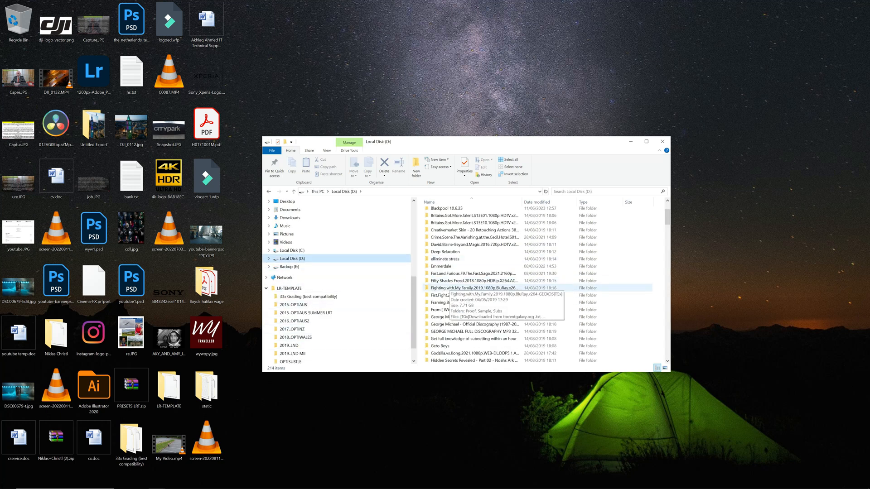
pyautogui.scroll(3, 453, 281)
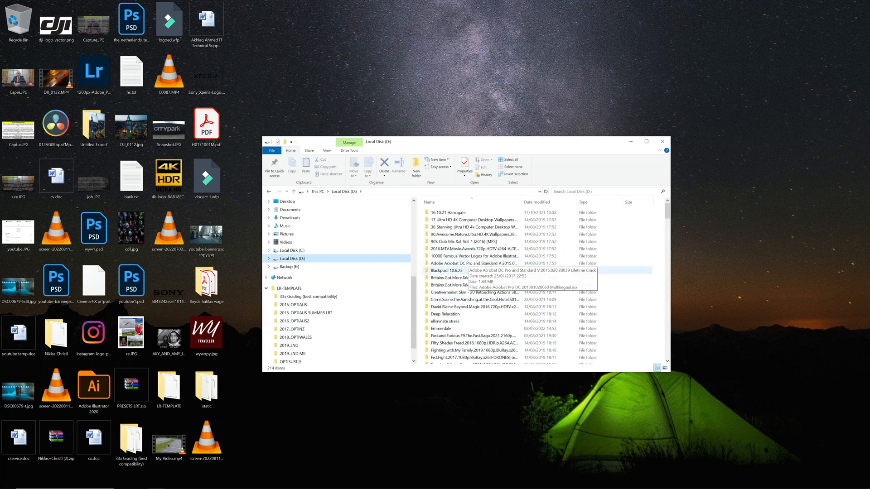
pyautogui.doubleClick(462, 270)
# Step: Add DJI_0022.MP4 from the folder to a timeline and change the project frame rate to match the clip
pyautogui.moveTo(564, 262); pyautogui.dragTo(417, 412)
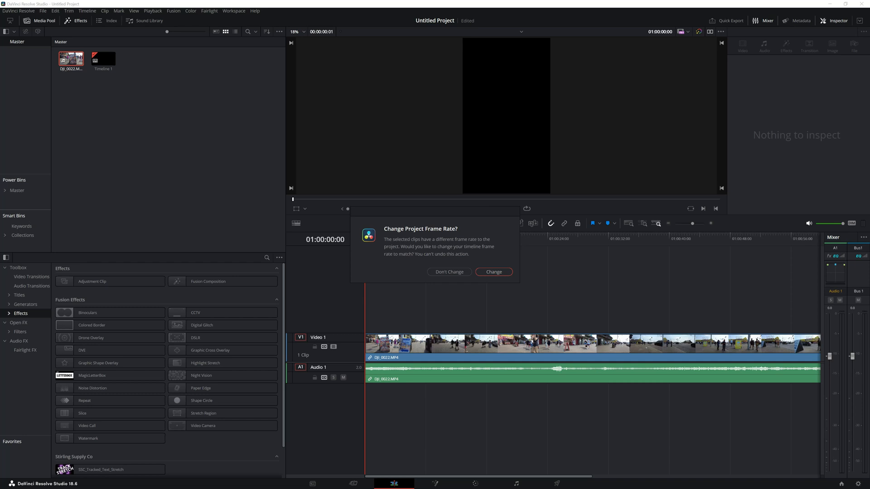
pyautogui.click(494, 272)
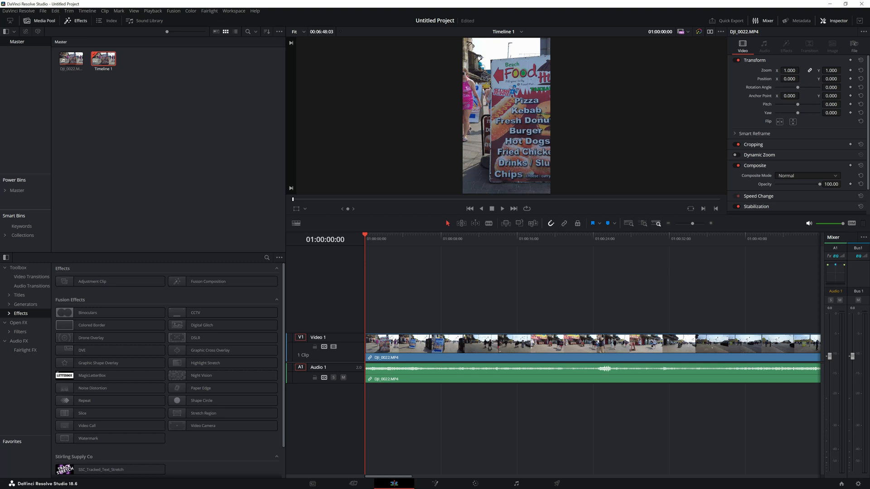
pyautogui.scroll(-5, 515, 317)
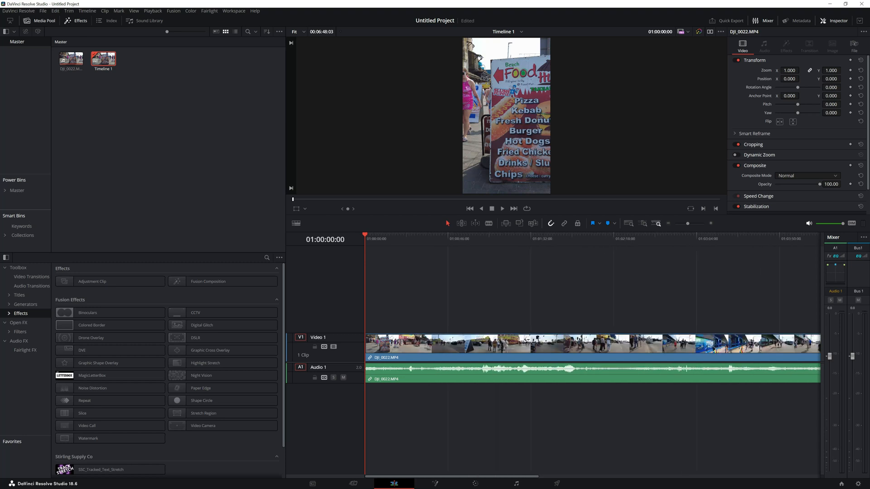
# Step: Add an adjustment clip on a new track above the DJI_0022.MP4 clip, starting at the playhead at 01:02:05:28
pyautogui.click(515, 239)
pyautogui.moveTo(516, 238); pyautogui.dragTo(521, 239)
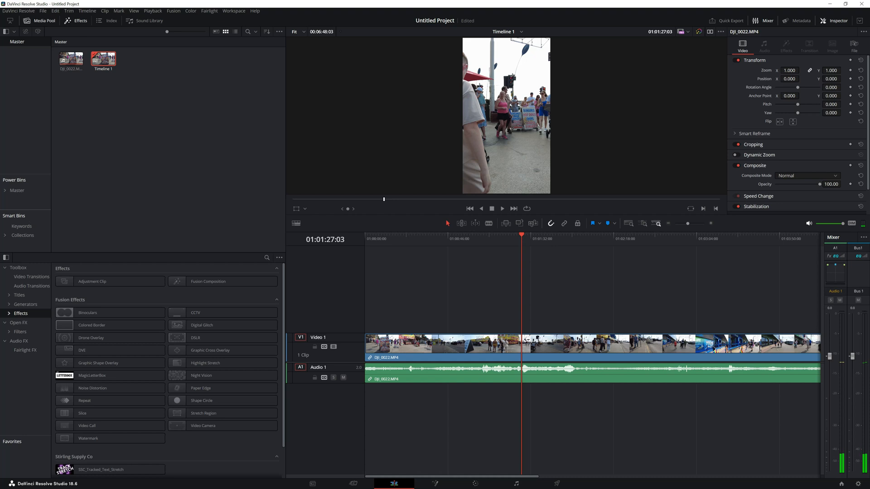
pyautogui.click(591, 237)
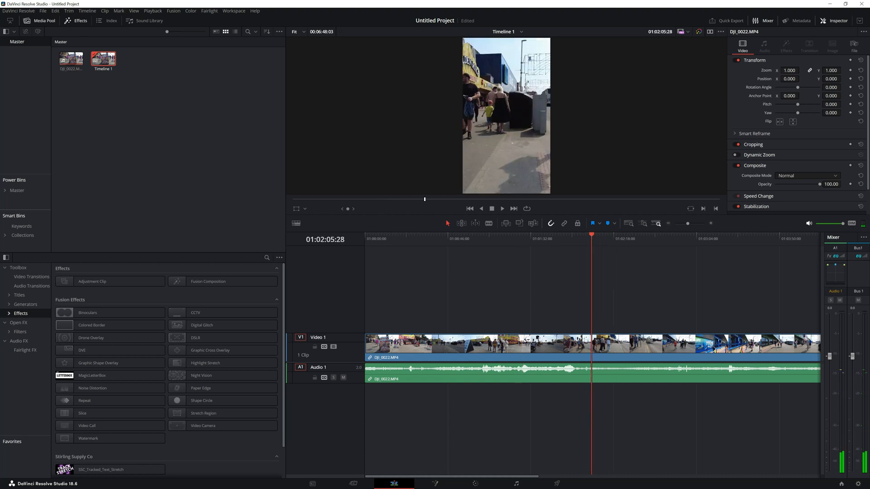
pyautogui.click(267, 257)
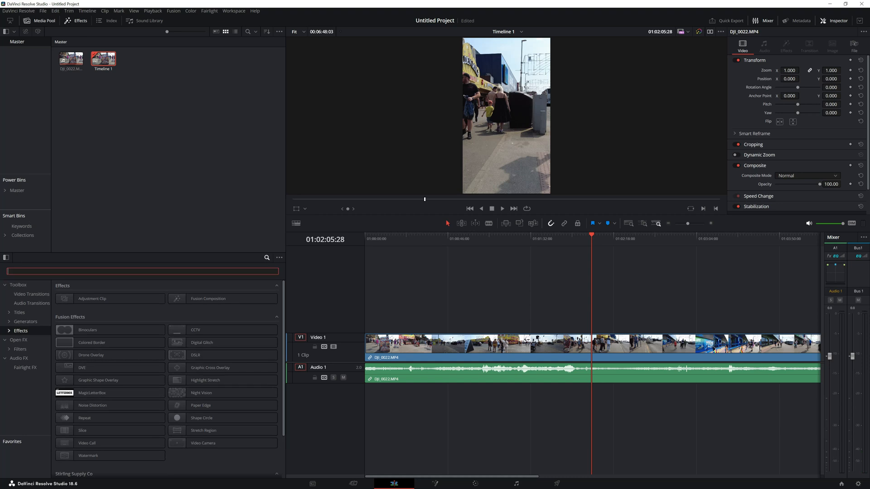
pyautogui.write('ad')
pyautogui.moveTo(92, 299); pyautogui.dragTo(593, 324)
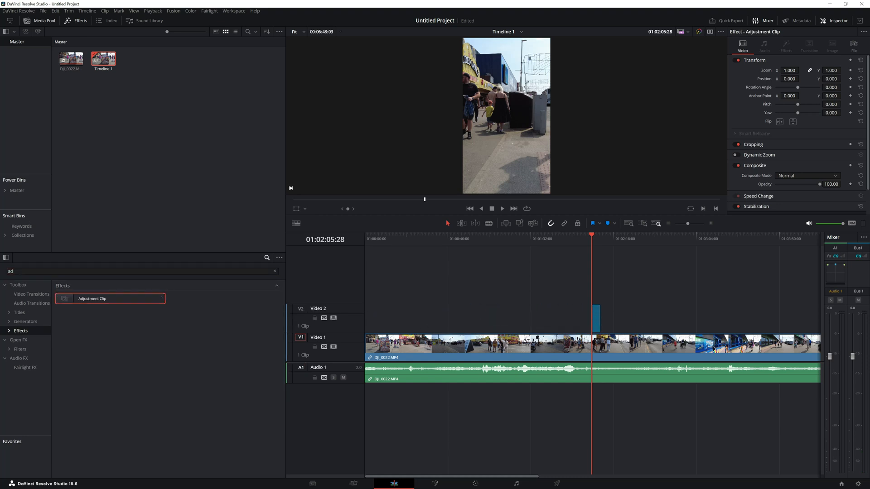
pyautogui.hotkey('ctrl', '=')
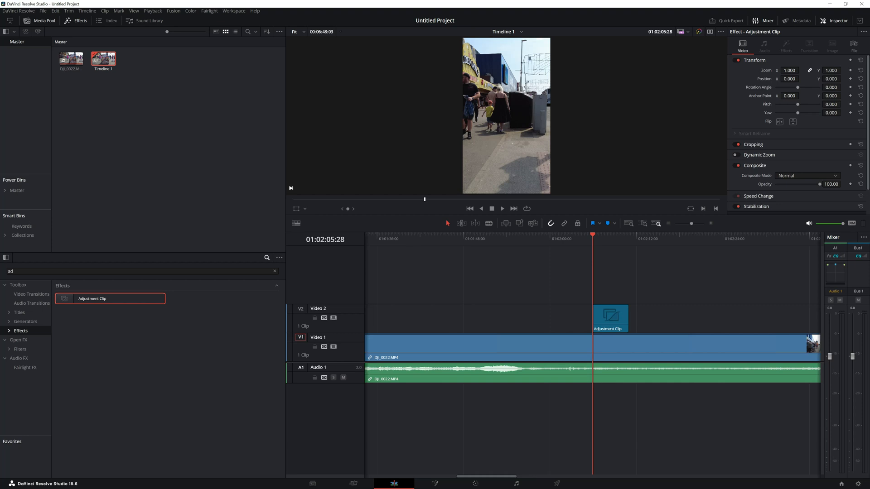
# Step: Move the adjustment clip earlier on Video 2 so that it ends at 01:02:05:28
pyautogui.moveTo(614, 318); pyautogui.dragTo(577, 318)
pyautogui.click(555, 277)
pyautogui.click(545, 238)
pyautogui.moveTo(544, 239); pyautogui.dragTo(546, 238)
# Step: Set the adjustment clip's zoom to 2.020 and play the timeline through it to preview the effect
pyautogui.click(574, 318)
pyautogui.press('space')
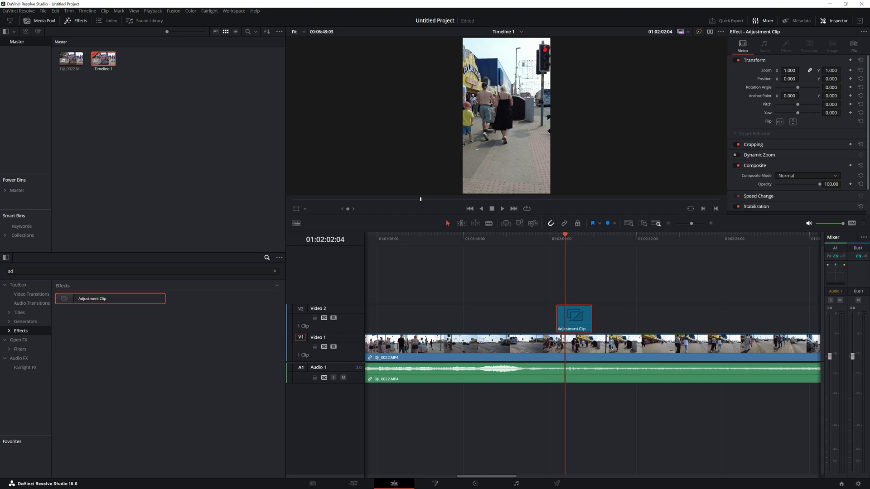
pyautogui.moveTo(789, 70); pyautogui.dragTo(835, 70)
pyautogui.click(541, 239)
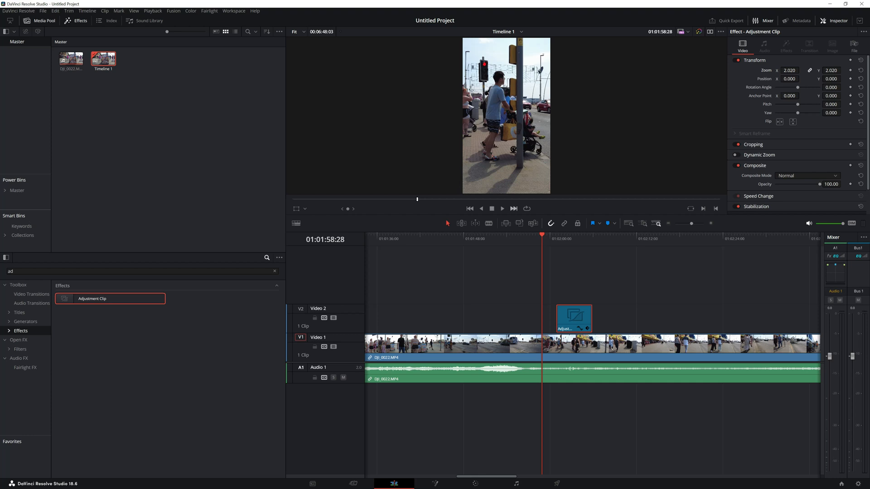
pyautogui.press('space')
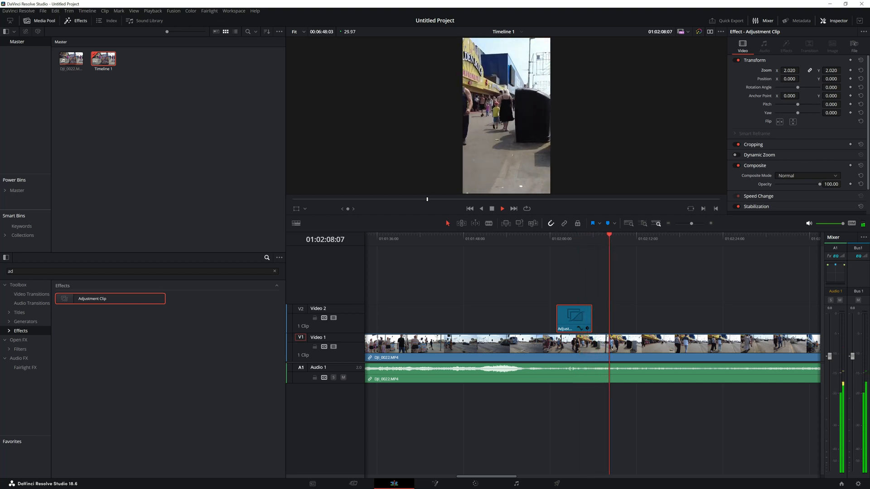
pyautogui.press('space')
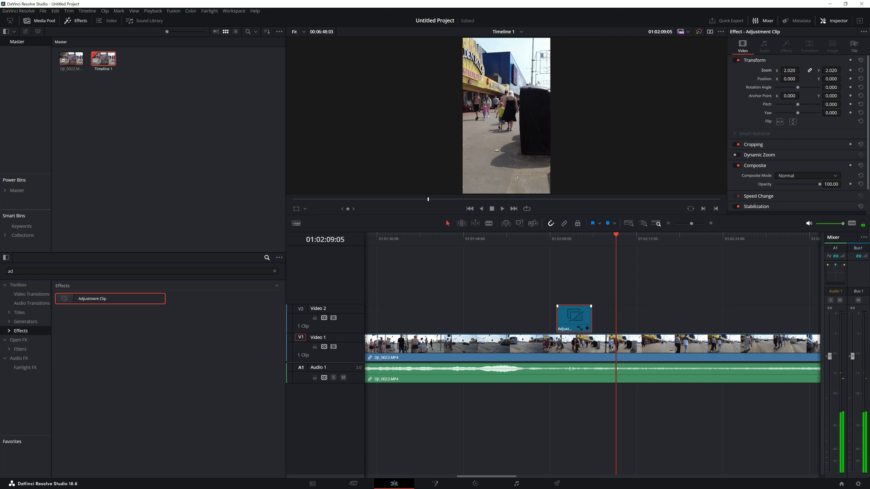
pyautogui.press('space')
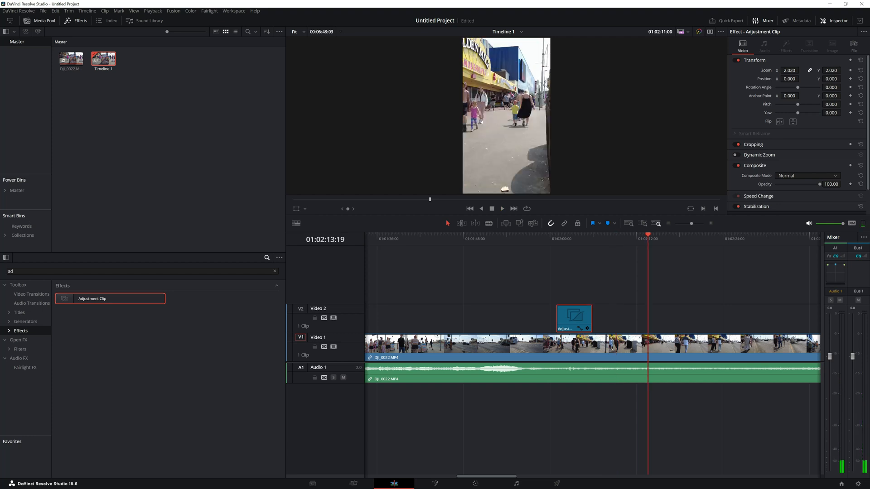
# Step: Duplicate the adjustment clip on Video 2 with the copy starting at 01:02:09:28, and play through both clips
pyautogui.press('j')
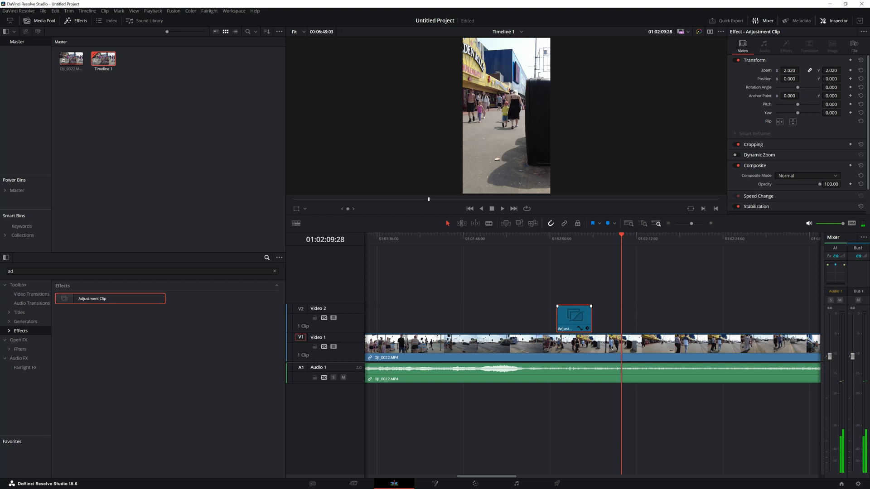
pyautogui.moveTo(578, 323); pyautogui.dragTo(643, 323)
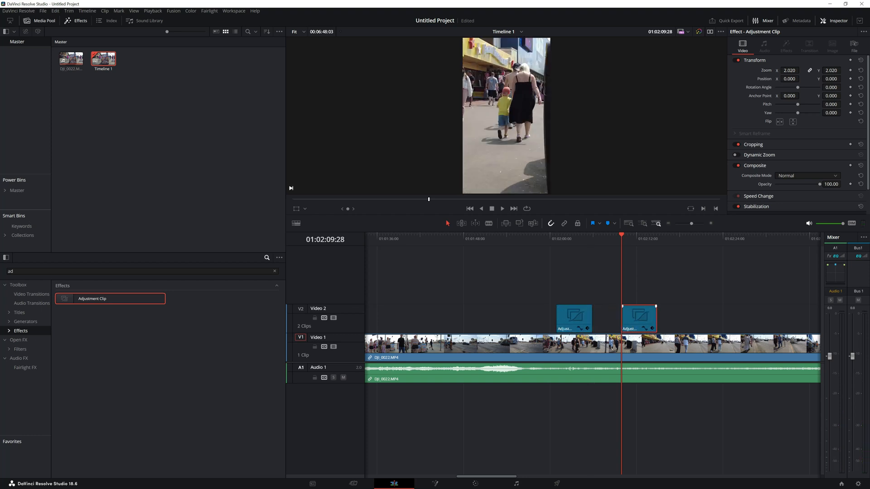
pyautogui.click(545, 238)
pyautogui.press('space')
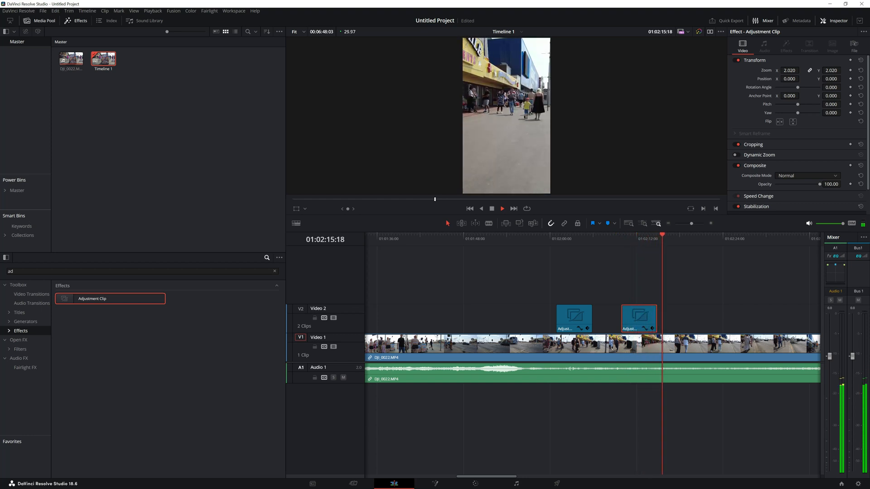
pyautogui.press('space')
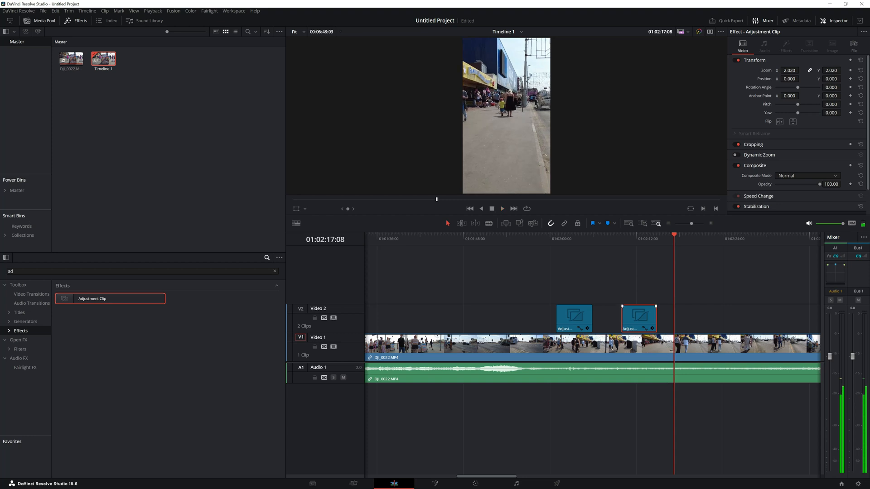
pyautogui.moveTo(628, 237); pyautogui.dragTo(666, 237)
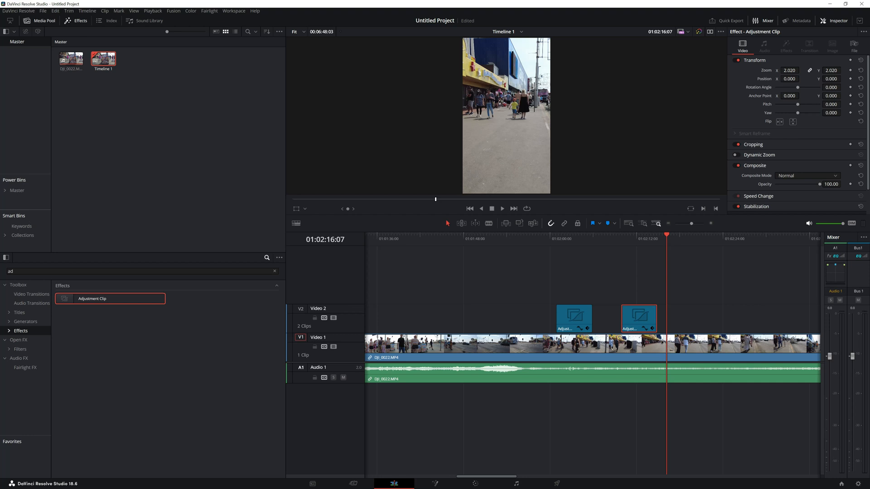
# Step: Show the contents of the Master power bin in the media pool
pyautogui.click(43, 11)
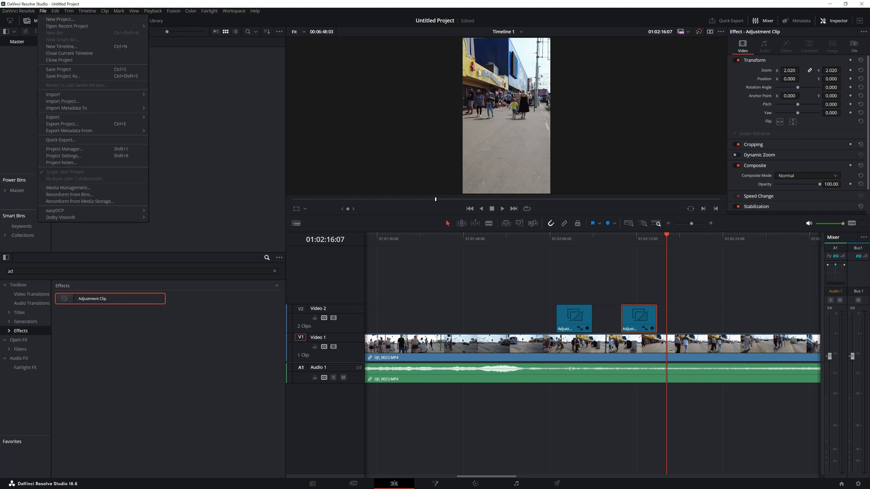
pyautogui.click(199, 127)
pyautogui.click(17, 190)
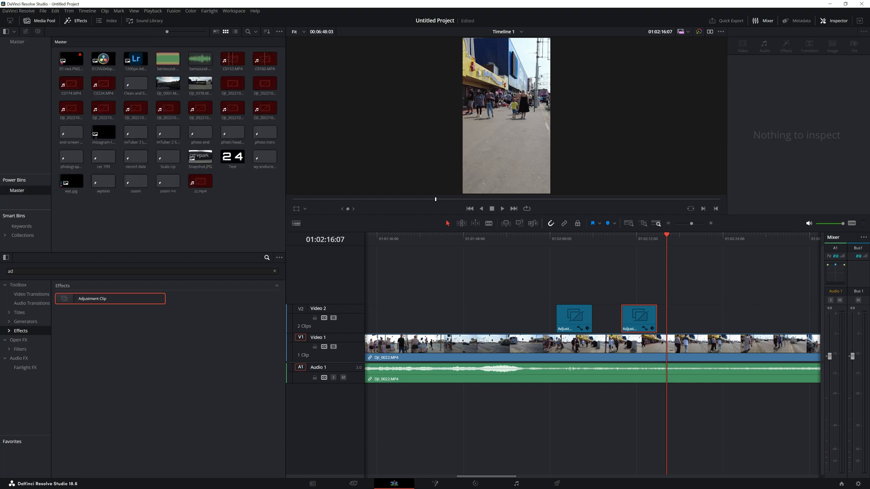
# Step: Check the options available for the second adjustment clip, including its clip color choices
pyautogui.click(648, 318)
pyautogui.rightClick(648, 319)
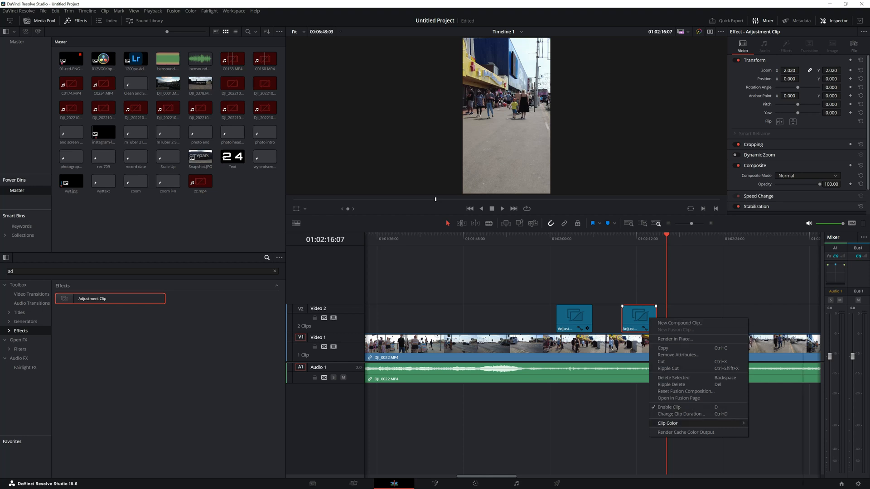
pyautogui.moveTo(679, 423)
pyautogui.click(770, 419)
pyautogui.press('d')
# Step: Rename the second adjustment clip on Video 2 as "zoom" in its file properties
pyautogui.click(679, 282)
pyautogui.click(633, 239)
pyautogui.click(640, 316)
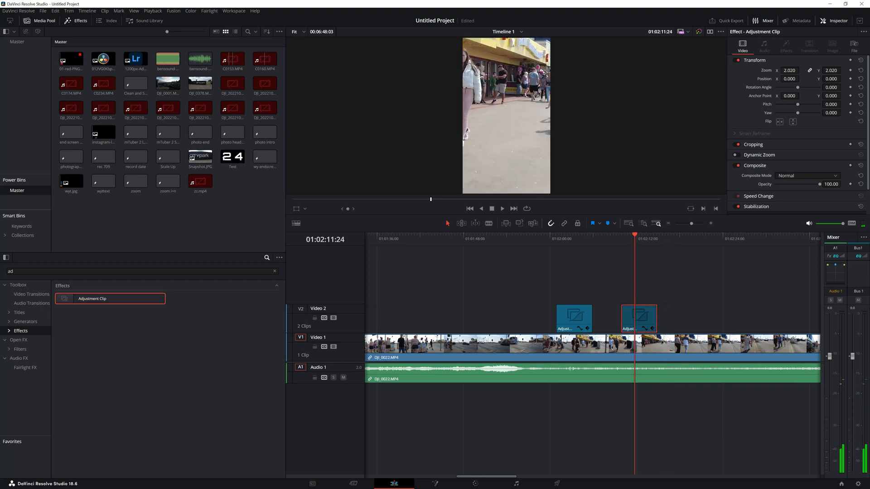
pyautogui.click(822, 21)
pyautogui.click(823, 21)
pyautogui.click(854, 46)
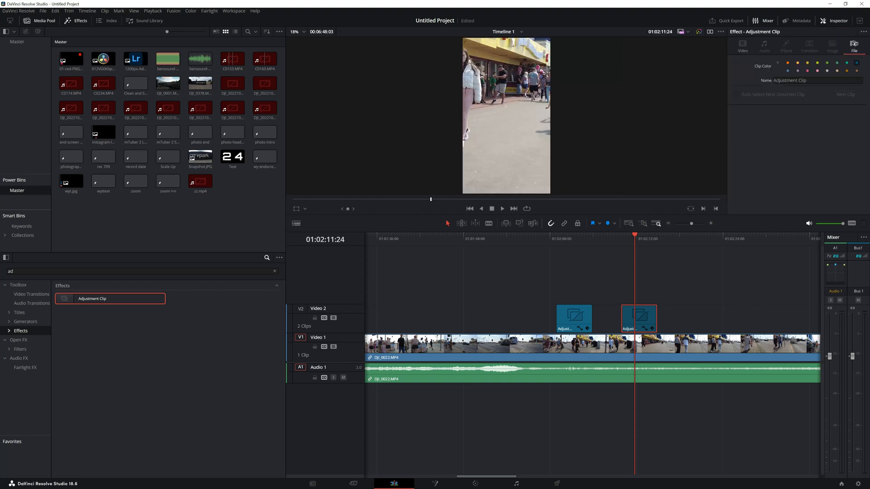
pyautogui.moveTo(810, 81); pyautogui.dragTo(771, 81)
pyautogui.write('zoom')
pyautogui.press('Return')
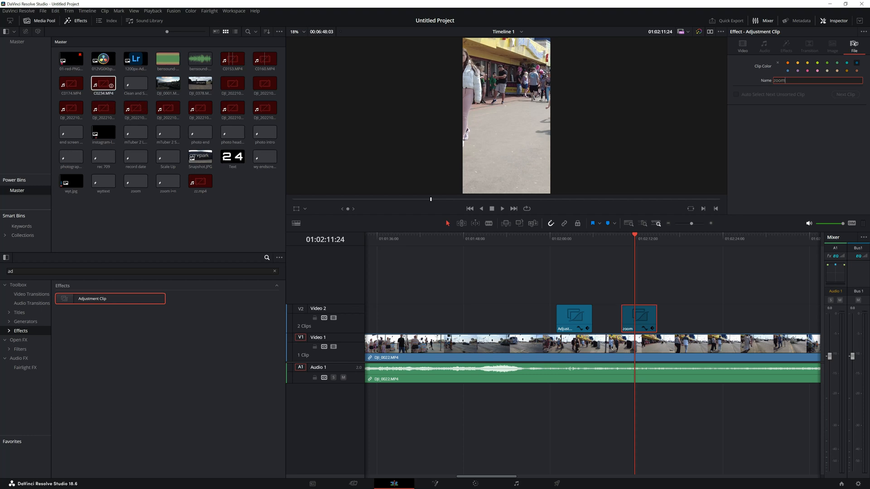
# Step: Return to the Master power bin after checking the project bin and sound library, and add the "zoom" adjustment clip to it
pyautogui.click(17, 42)
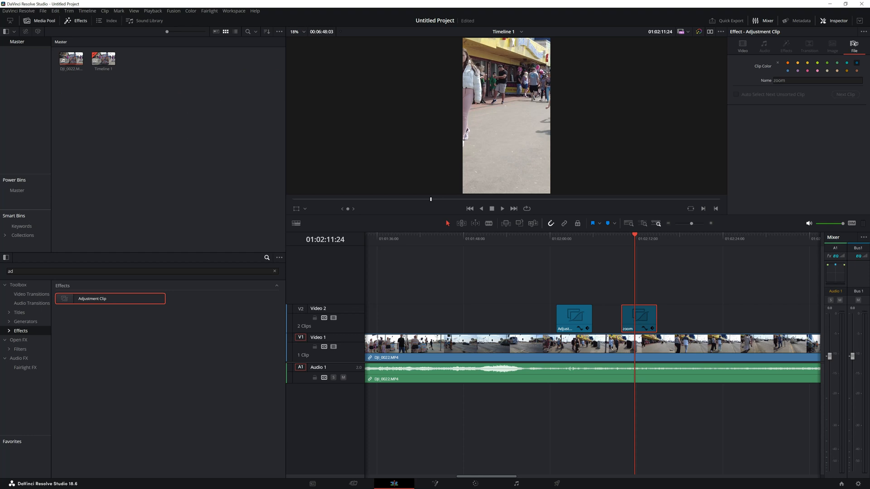
pyautogui.click(17, 191)
pyautogui.click(39, 21)
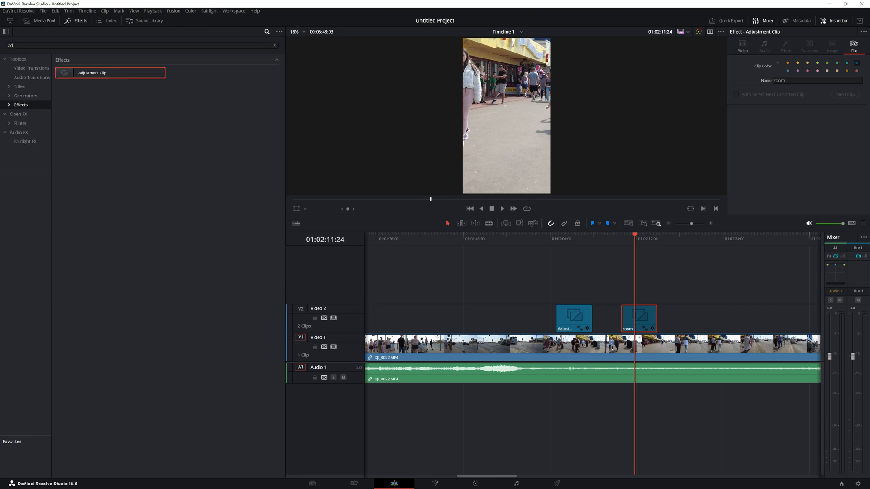
pyautogui.click(76, 21)
pyautogui.click(144, 21)
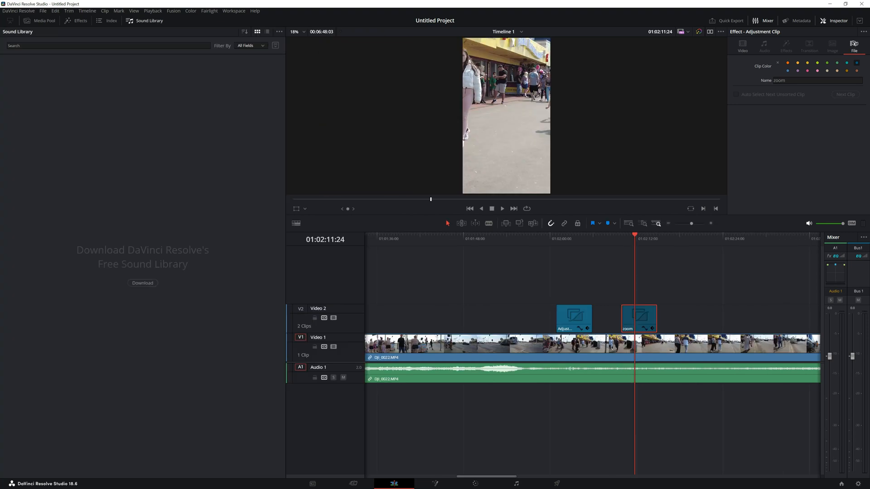
pyautogui.click(75, 20)
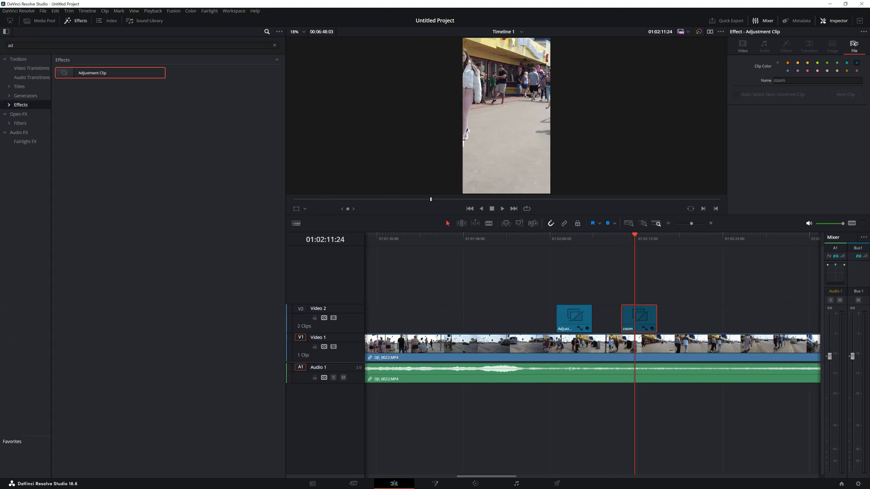
pyautogui.click(41, 21)
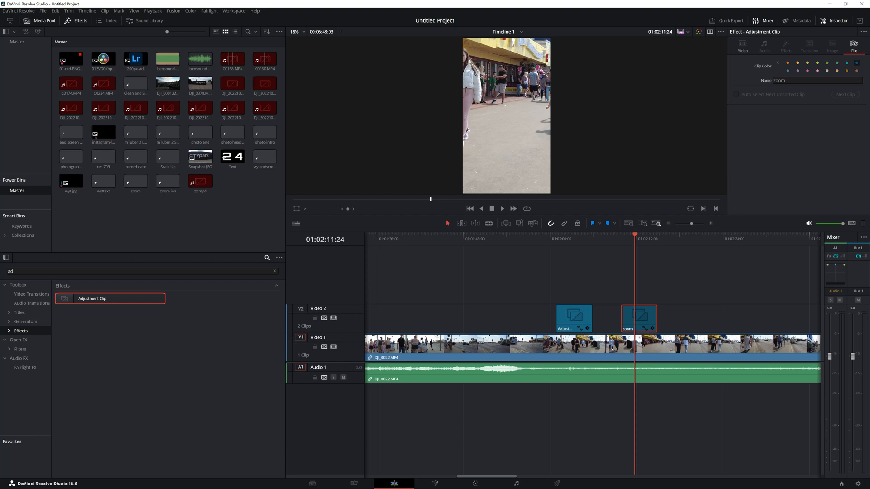
pyautogui.moveTo(637, 314); pyautogui.dragTo(228, 192)
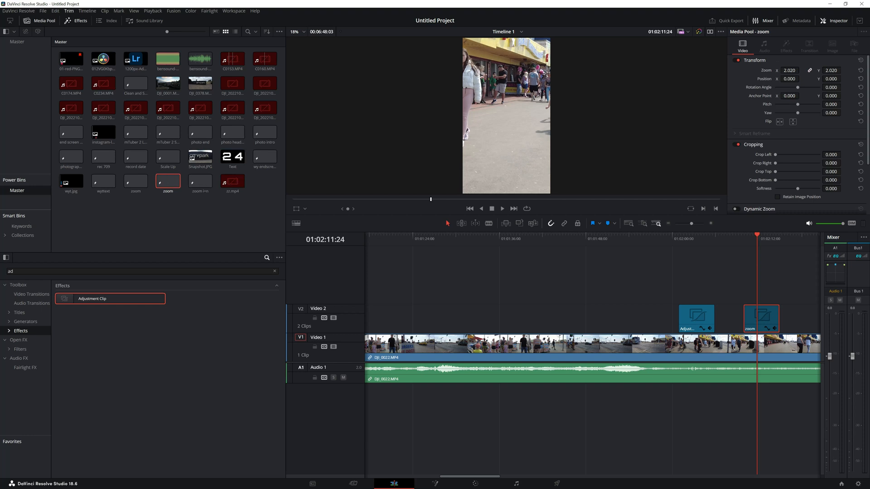
# Step: Quit DaVinci Resolve without saving the untitled project
pyautogui.click(43, 10)
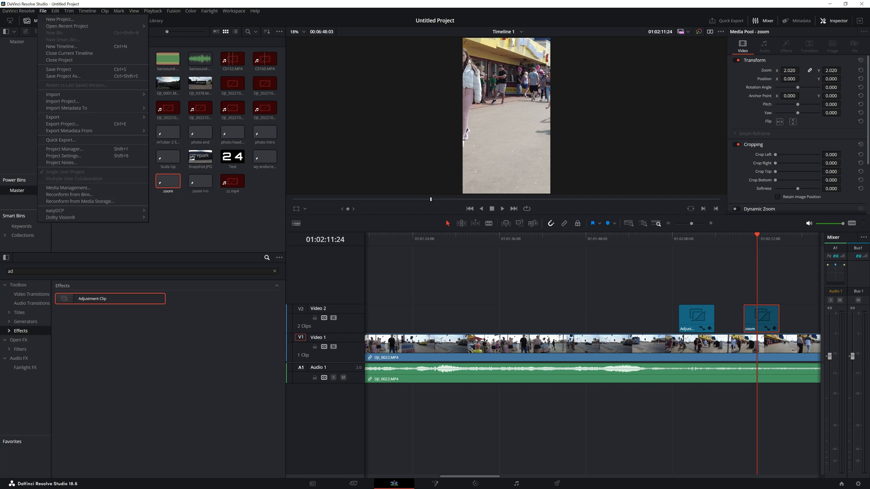
pyautogui.moveTo(19, 11)
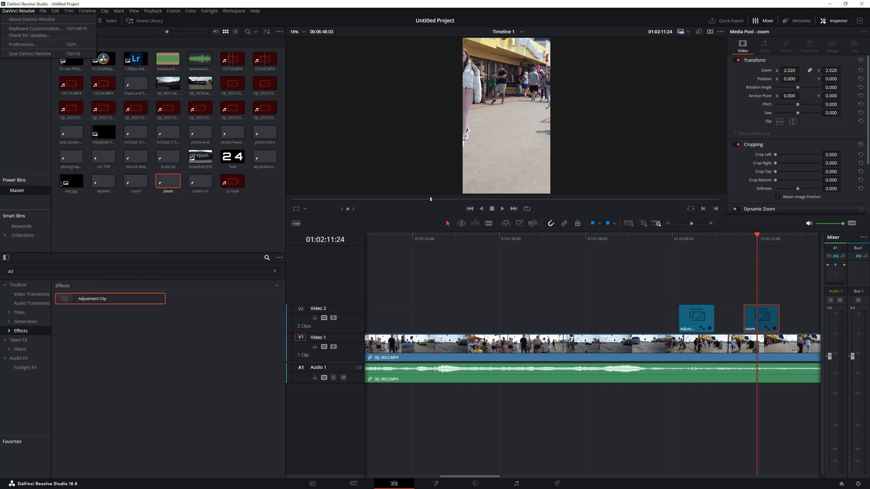
pyautogui.click(32, 54)
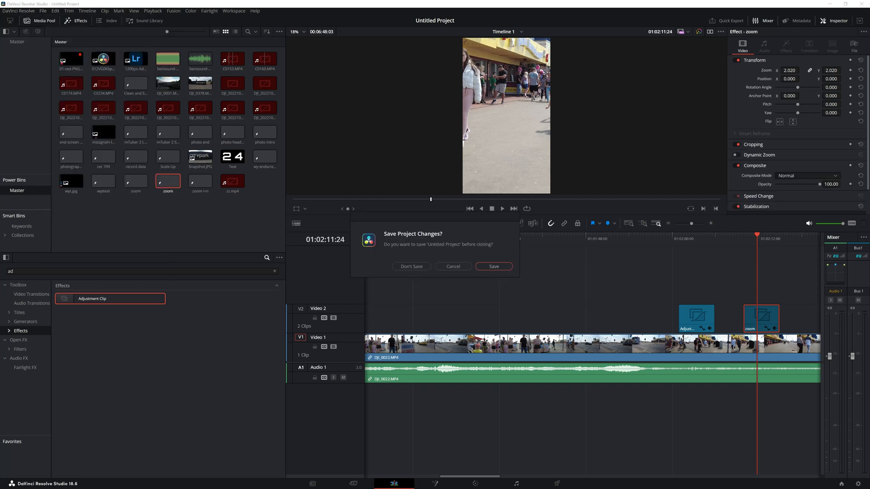
pyautogui.click(411, 266)
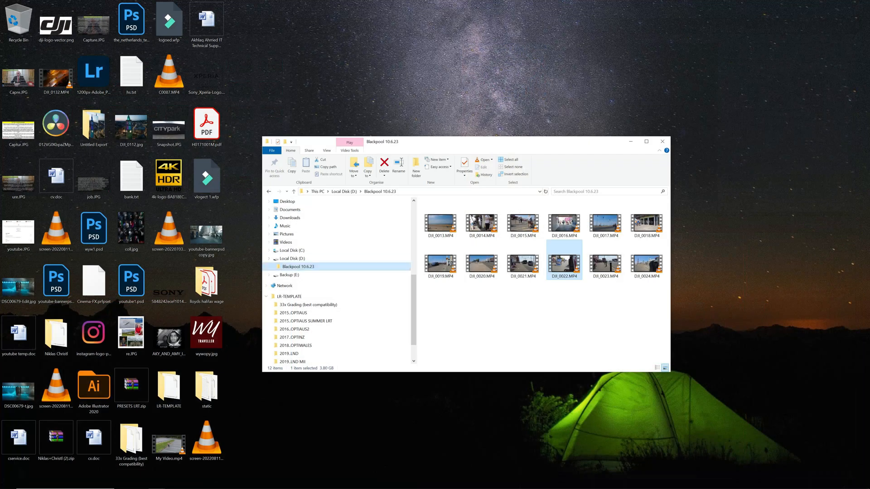
# Step: Find DaVinci Resolve through the Windows search and launch it again
pyautogui.click(65, 482)
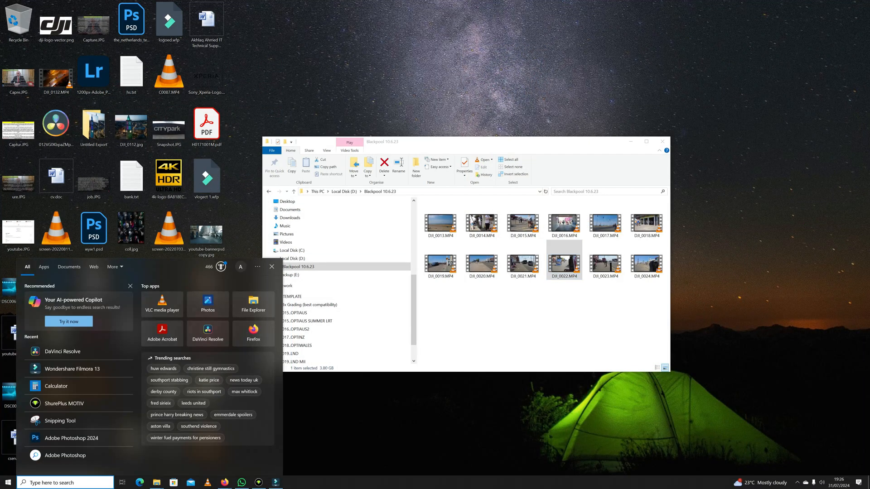
pyautogui.write('davinci')
pyautogui.press('Return')
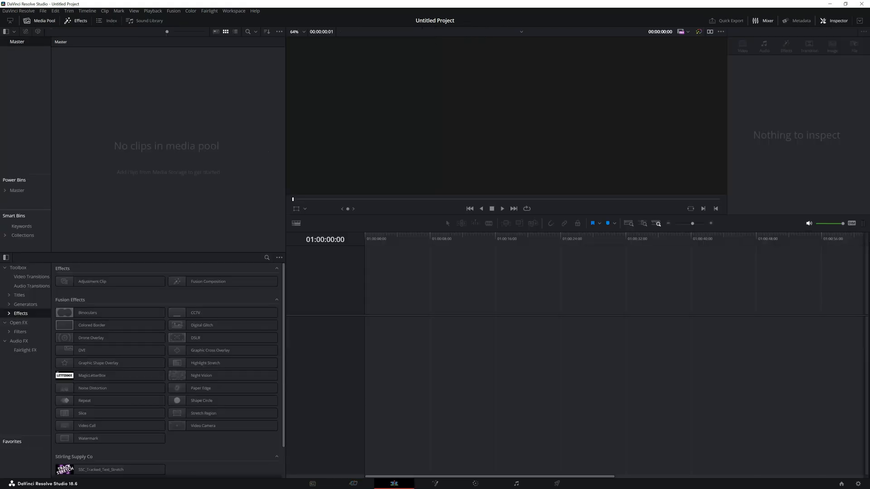
# Step: Bring DJI_0022.MP4 from the Blackpool 10.6.23 folder onto the empty timeline, keeping the project frame rate unchanged
pyautogui.click(830, 4)
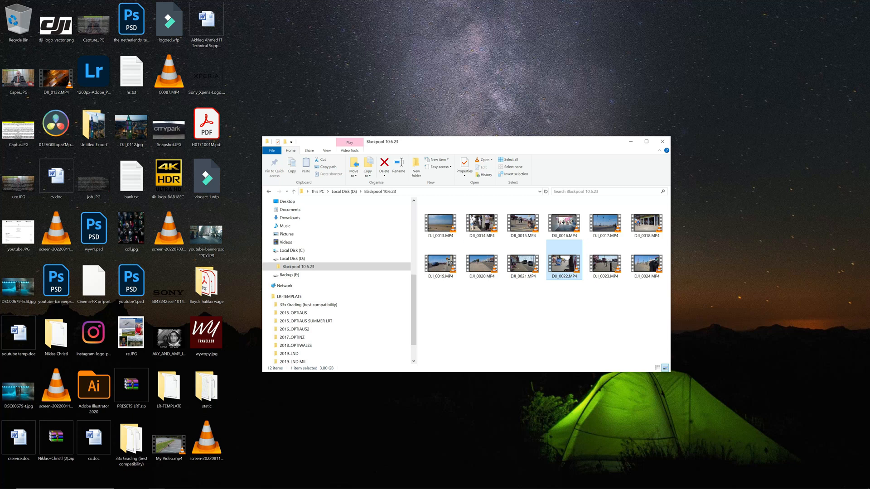
pyautogui.click(285, 482)
pyautogui.moveTo(290, 487); pyautogui.dragTo(378, 357)
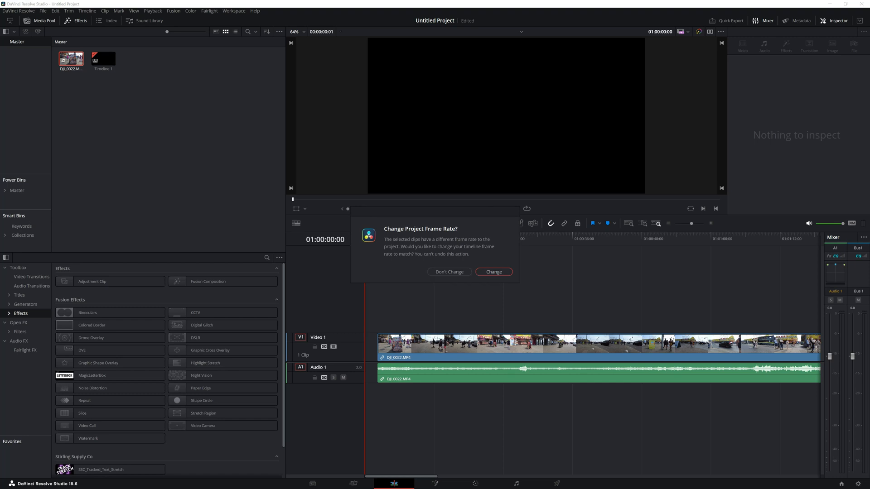
pyautogui.click(449, 272)
# Step: Place the "zoom" adjustment clip from the Master power bin on Video 2 above the DJI_0022.MP4 footage
pyautogui.click(442, 239)
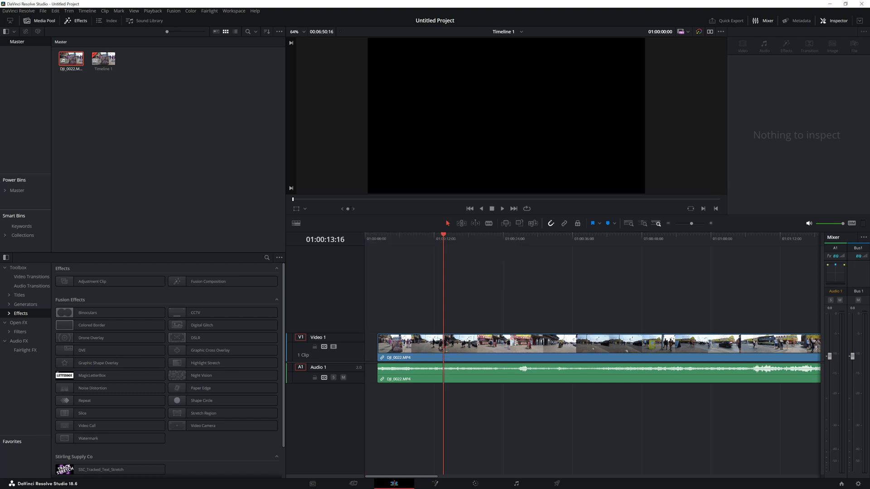
pyautogui.click(16, 190)
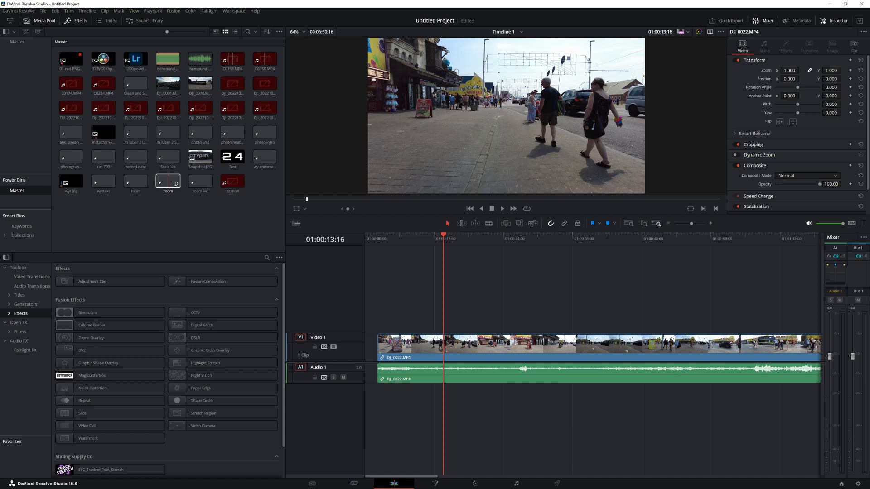
pyautogui.moveTo(167, 181); pyautogui.dragTo(504, 318)
# Step: Play the timeline across the "zoom" adjustment clip to check its effect on the footage
pyautogui.click(496, 236)
pyautogui.moveTo(496, 236); pyautogui.dragTo(477, 236)
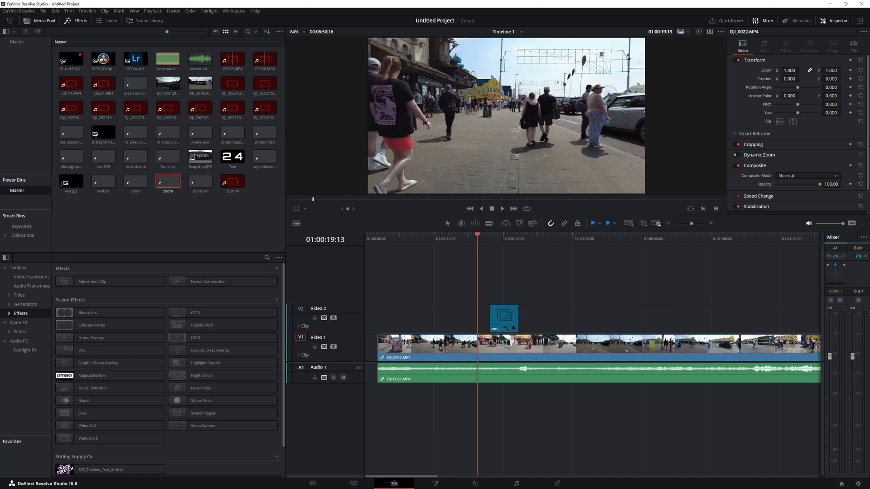
pyautogui.press('space')
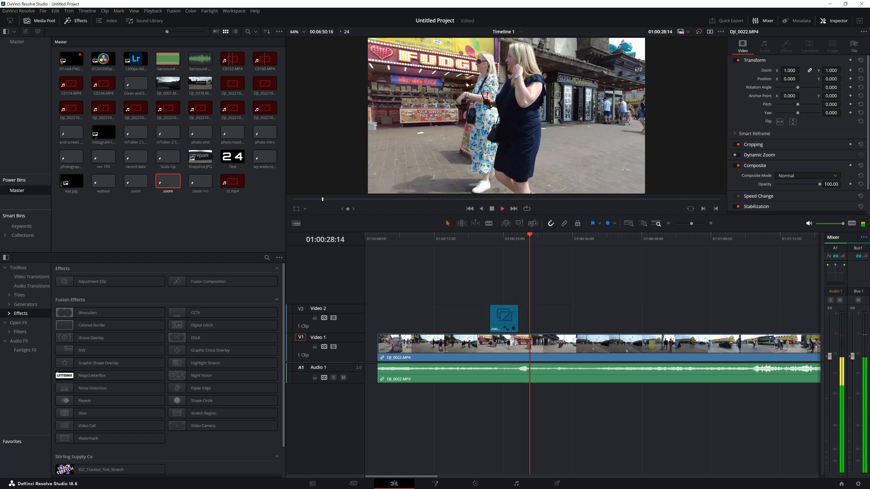
pyautogui.click(490, 236)
pyautogui.press('space')
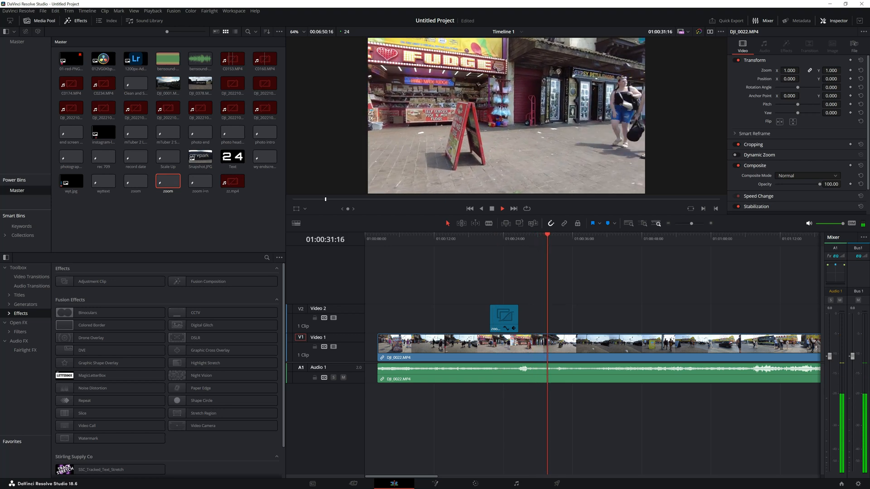
pyautogui.press('space')
# Step: Add an adjustment clip on Video 2 after the "zoom" clip at 01:00:32:07 and overwrite it with a basic Text title
pyautogui.moveTo(136, 284); pyautogui.dragTo(552, 330)
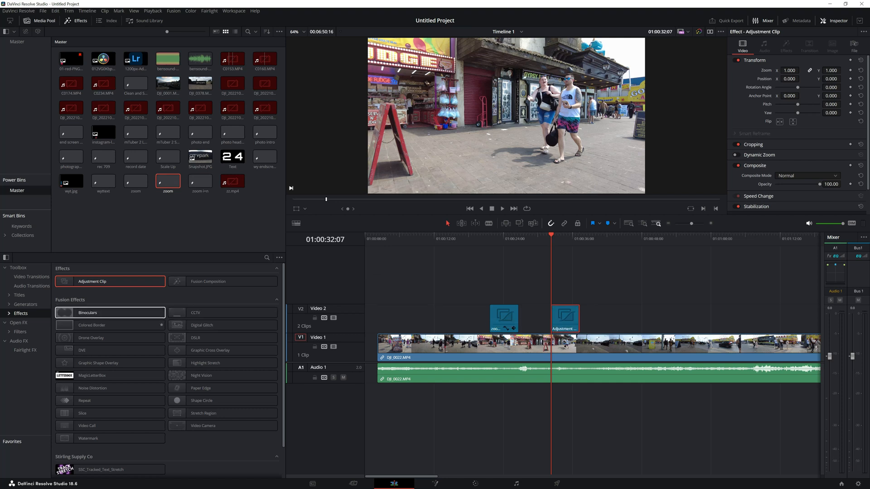
pyautogui.click(19, 295)
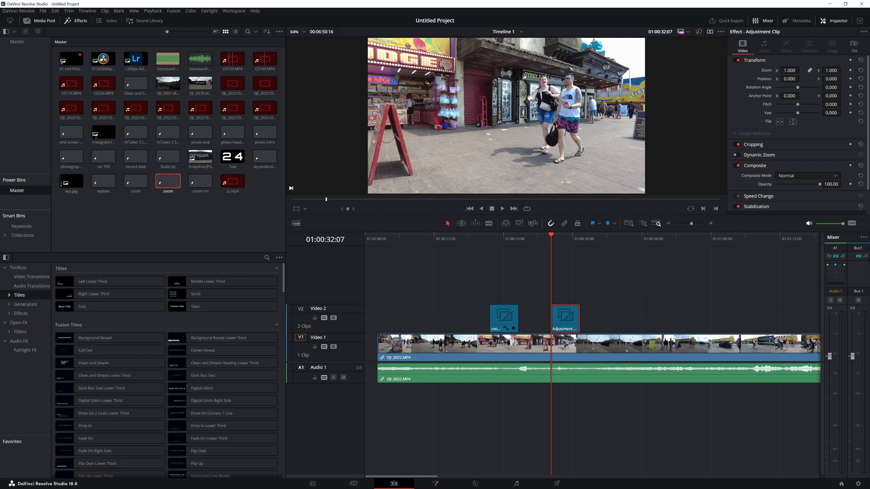
pyautogui.moveTo(96, 307); pyautogui.dragTo(565, 315)
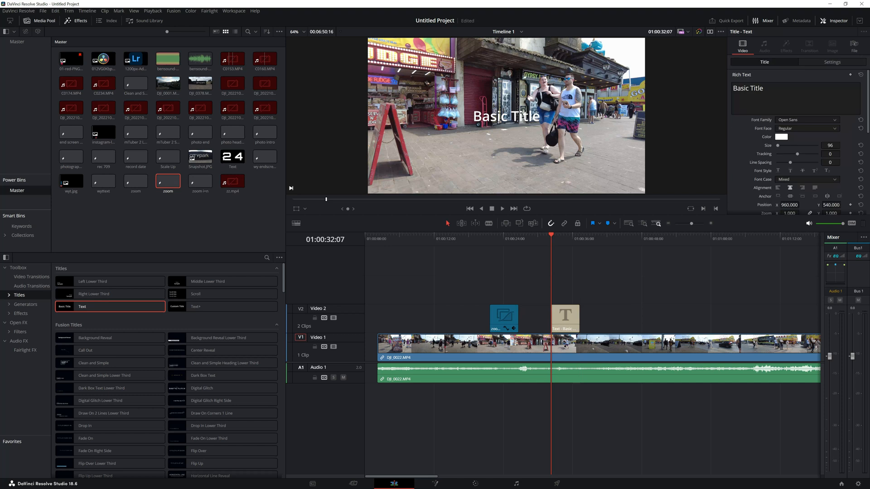
# Step: Replace the default wording of the title on Video 2 with "TEXT"
pyautogui.click(748, 88)
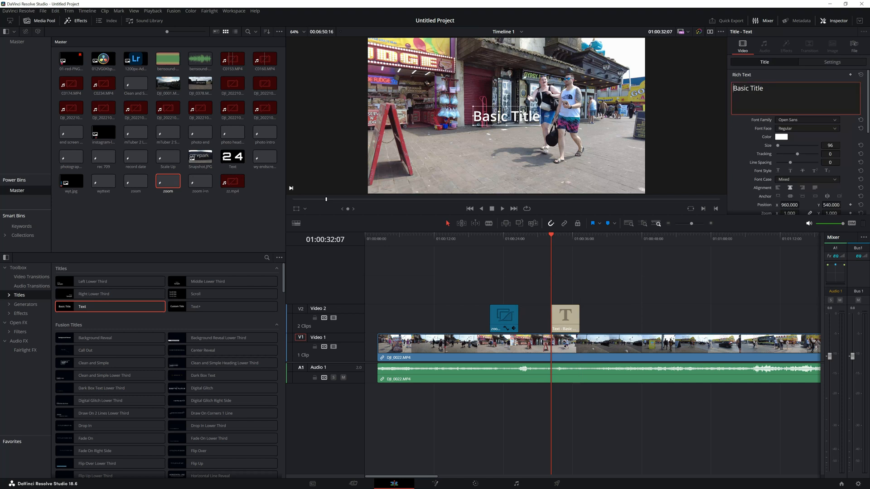
pyautogui.moveTo(748, 88); pyautogui.dragTo(764, 89)
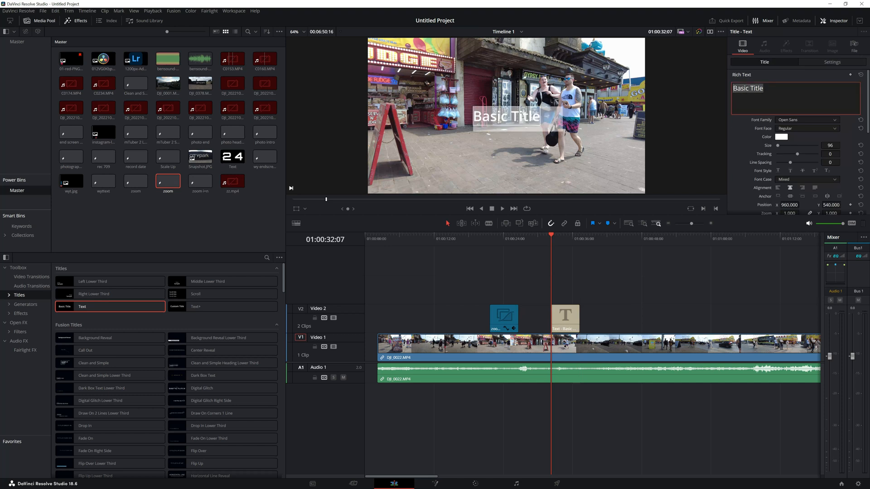
pyautogui.click(764, 88)
pyautogui.press('BackSpace')
pyautogui.press('BackSpace')
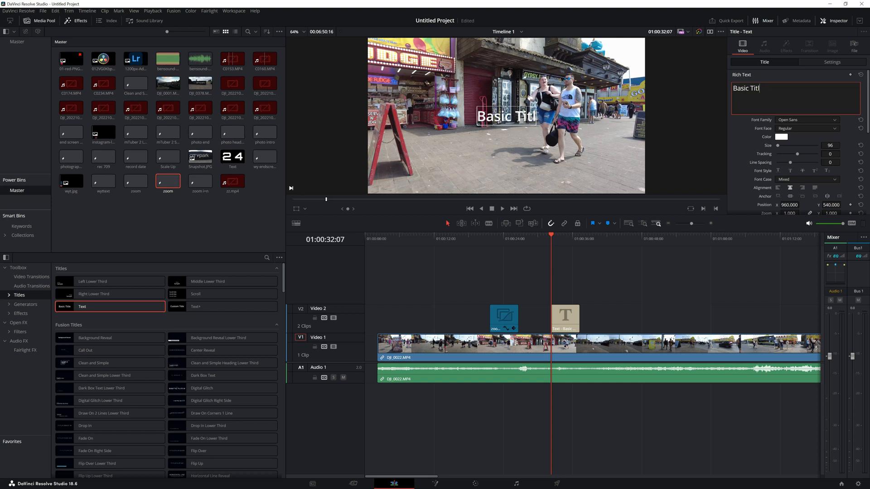
pyautogui.press('BackSpace')
pyautogui.press('BackSpace')
pyautogui.press('BackSpace')
pyautogui.press('BackSpace')
pyautogui.press('BackSpace')
pyautogui.press('BackSpace')
pyautogui.press('BackSpace')
pyautogui.press('BackSpace')
pyautogui.press('BackSpace')
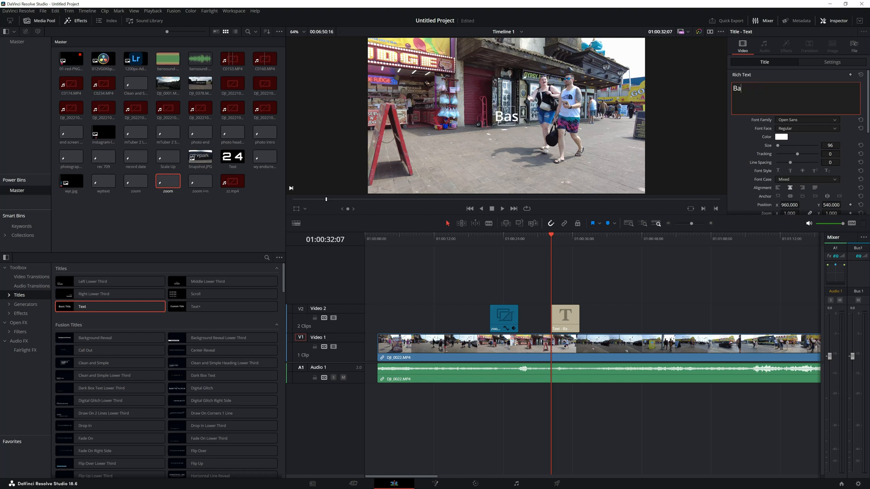
pyautogui.write('TEXT')
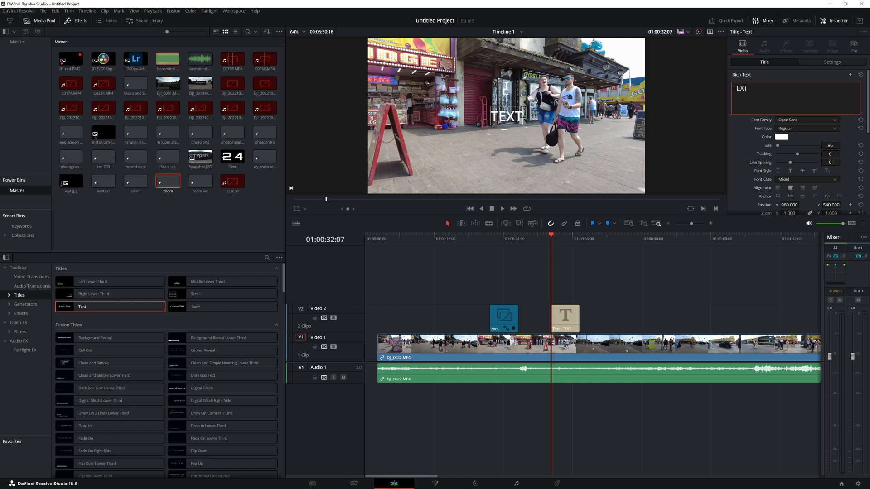
# Step: Play the timeline from just before the title to check how the text appears over the footage
pyautogui.click(538, 235)
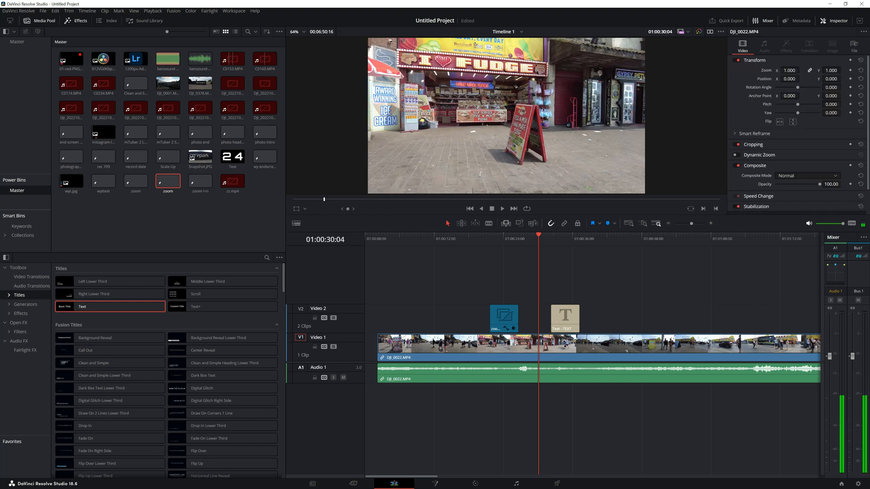
pyautogui.press('space')
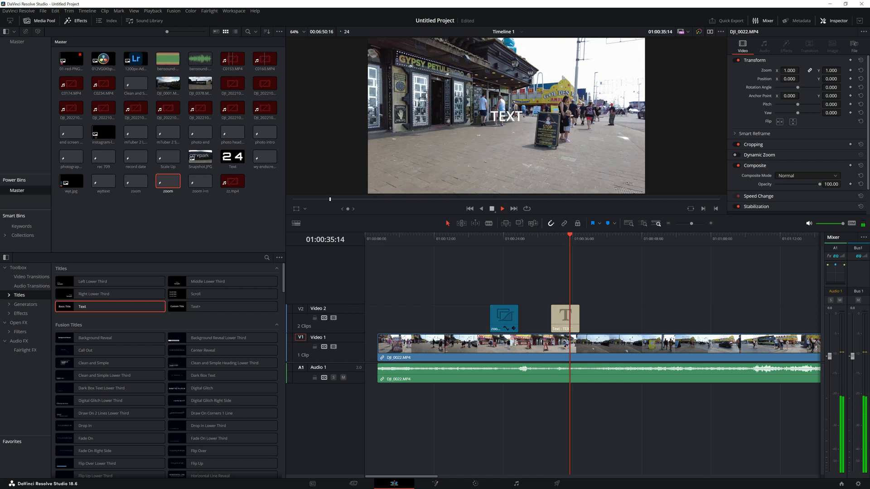
pyautogui.press('space')
# Step: Set the clip color of the Text title on Video 2 to Green
pyautogui.click(565, 319)
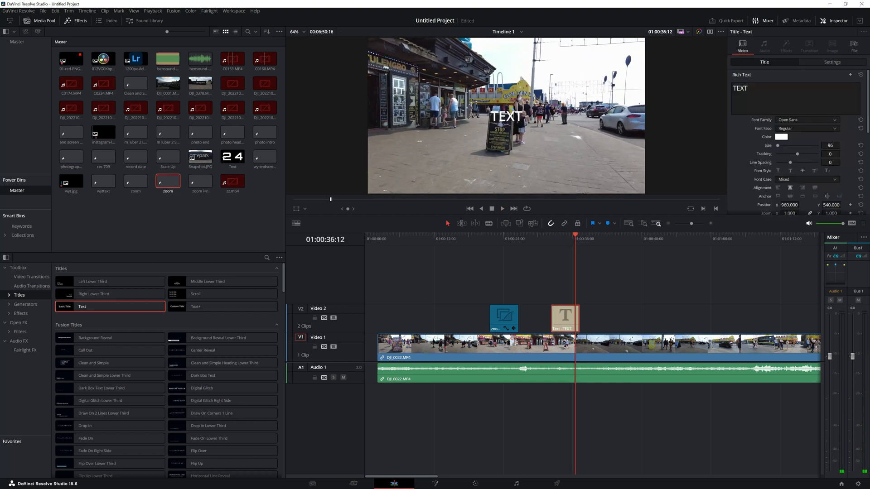
pyautogui.rightClick(563, 322)
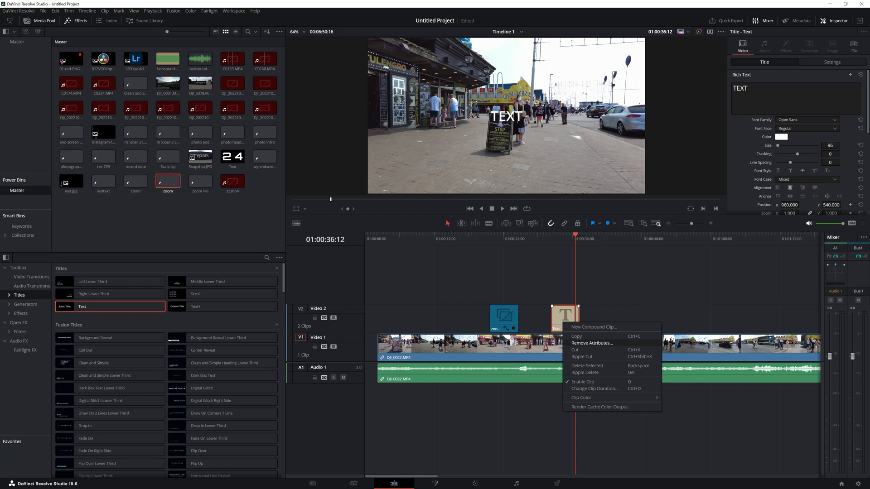
pyautogui.moveTo(589, 397)
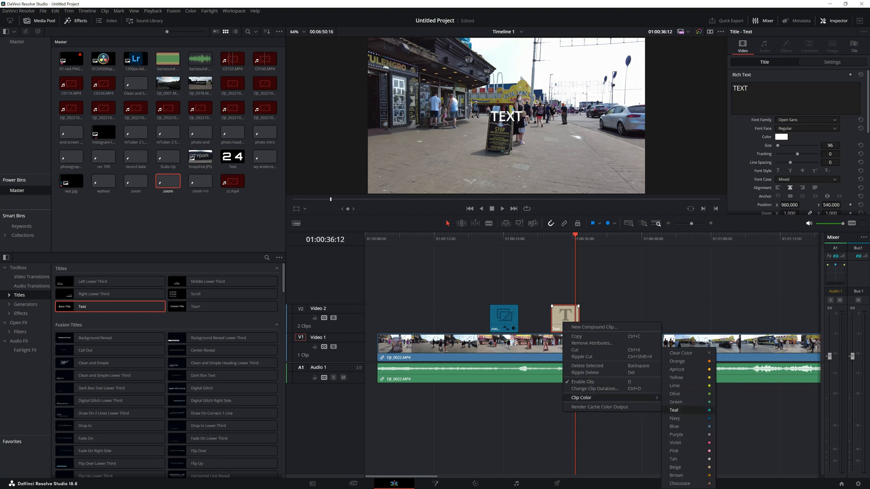
pyautogui.click(684, 409)
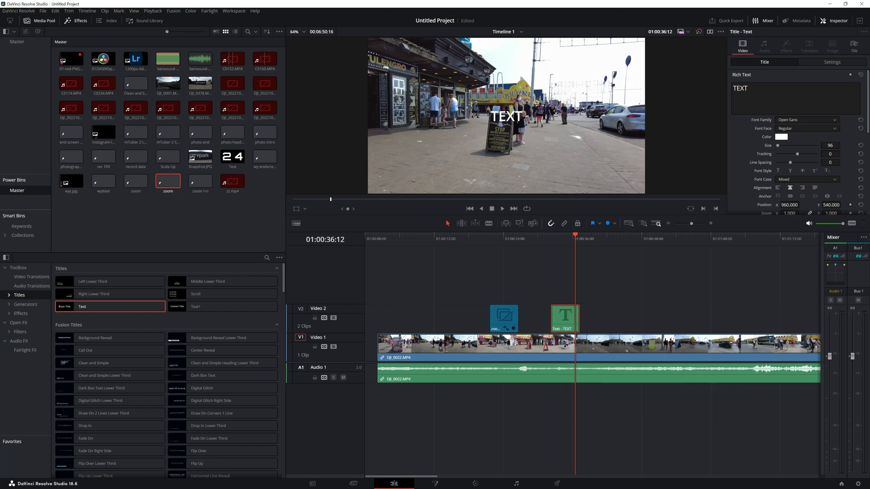
# Step: Change the title's wording to "green text" and add the title to the Master power bin
pyautogui.click(823, 21)
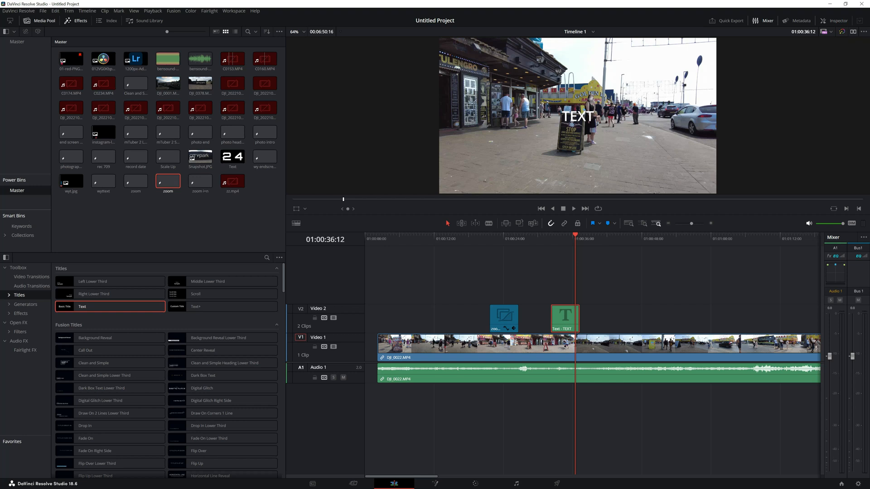
pyautogui.click(822, 21)
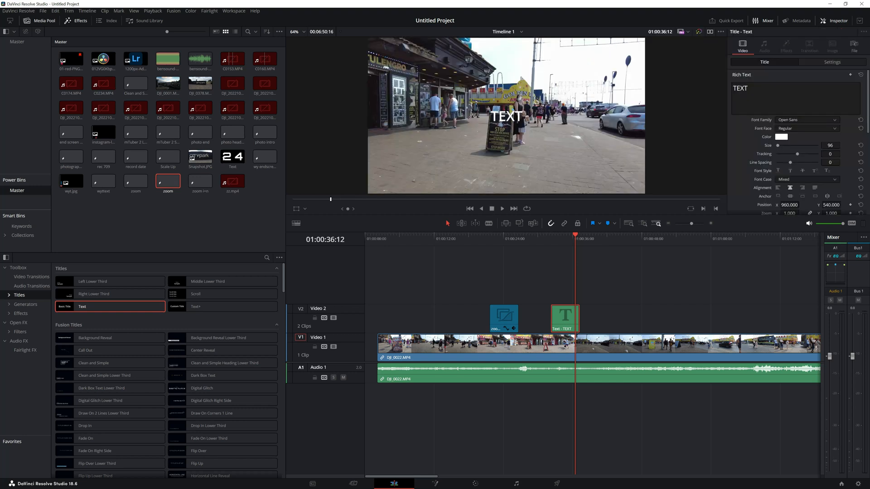
pyautogui.click(854, 46)
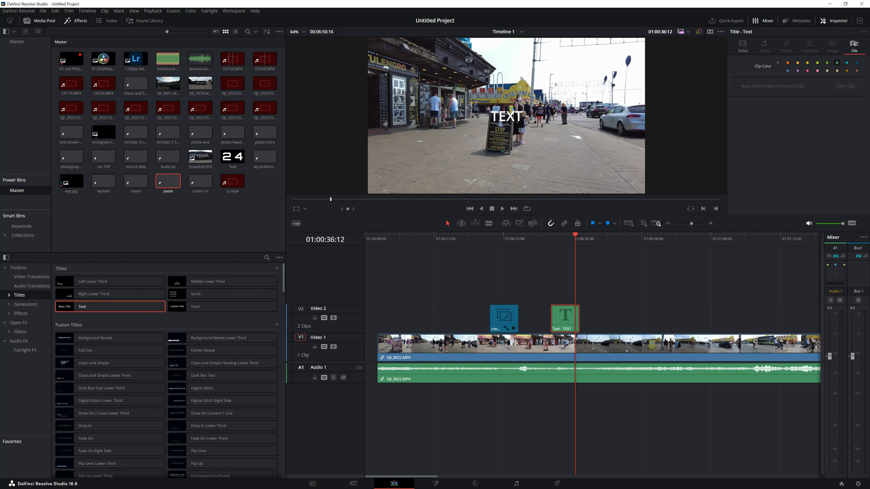
pyautogui.click(742, 45)
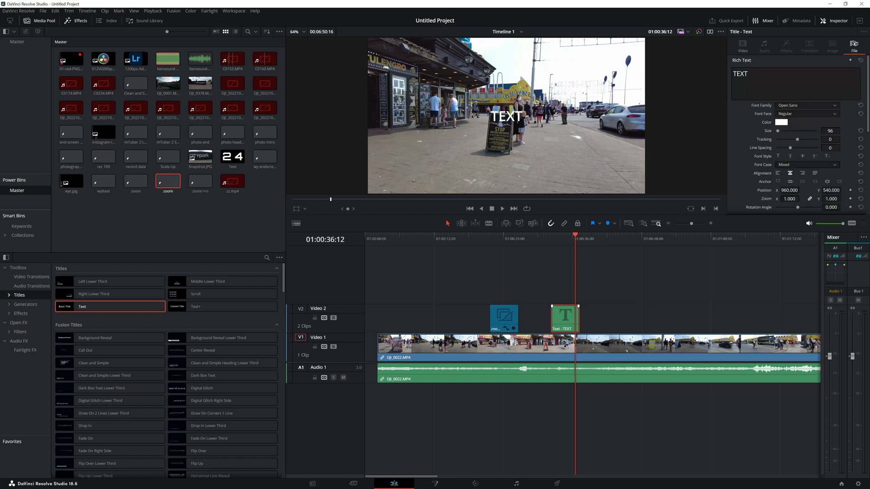
pyautogui.moveTo(748, 74); pyautogui.dragTo(732, 74)
pyautogui.write('green text')
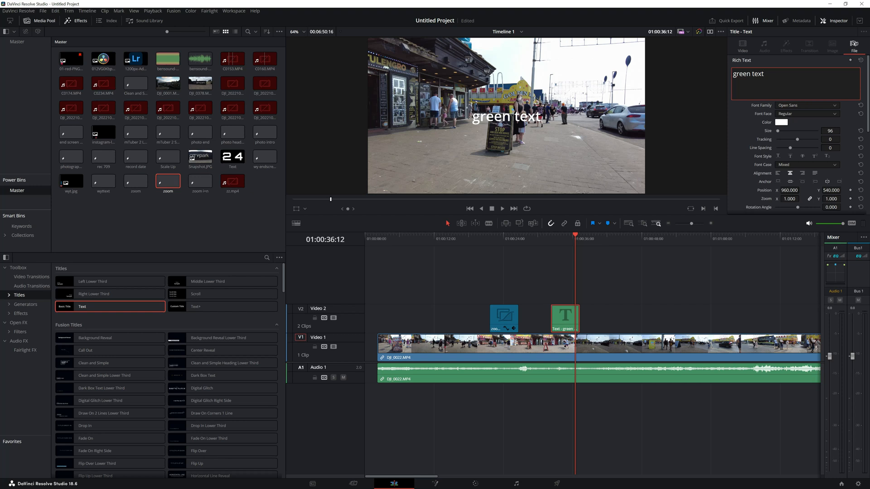
pyautogui.click(854, 45)
pyautogui.moveTo(564, 317); pyautogui.dragTo(262, 189)
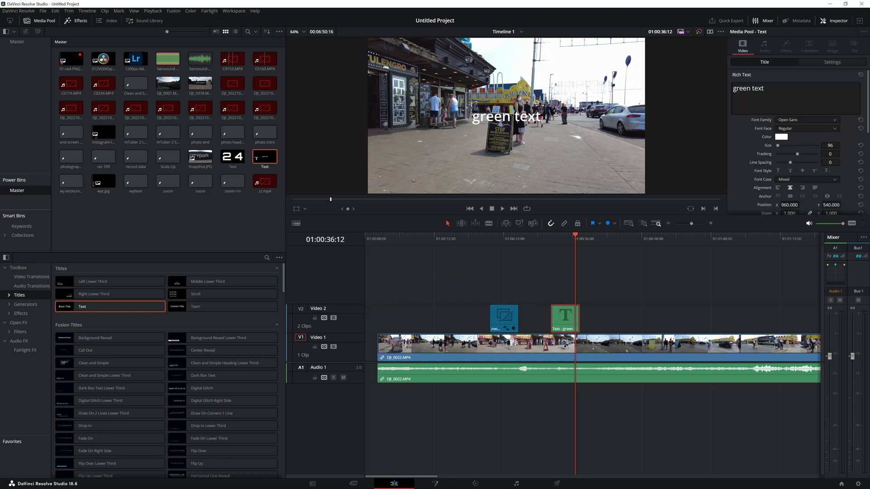
# Step: Delete DJI_0022.MP4 from the timeline and place DJI_0013.MP4 from the Blackpool 10.6.23 folder at the start of Video 1
pyautogui.moveTo(665, 409); pyautogui.dragTo(519, 368)
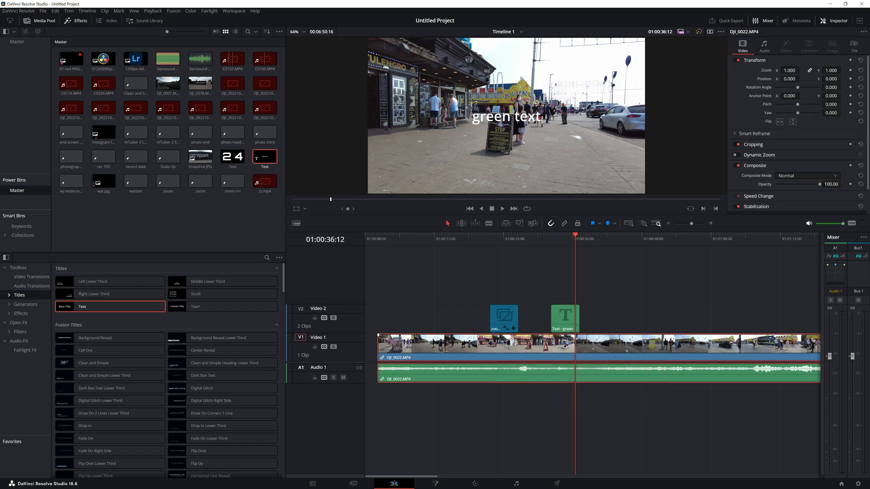
pyautogui.press('Delete')
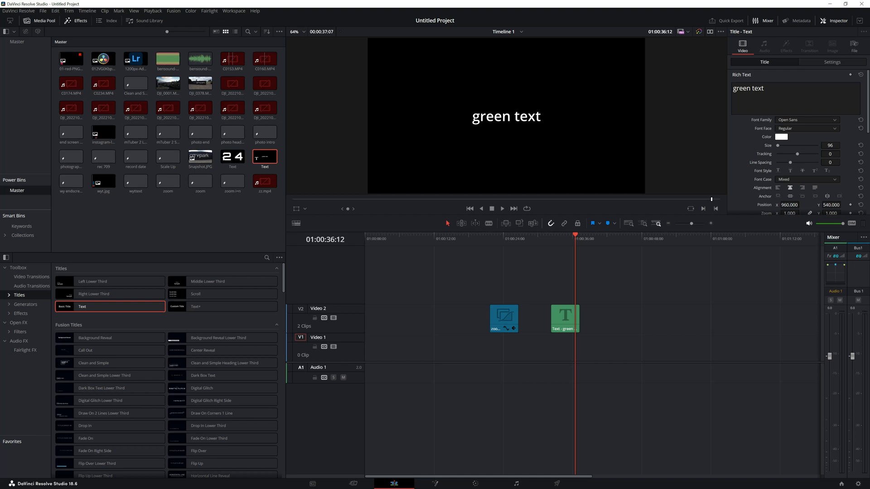
pyautogui.click(830, 4)
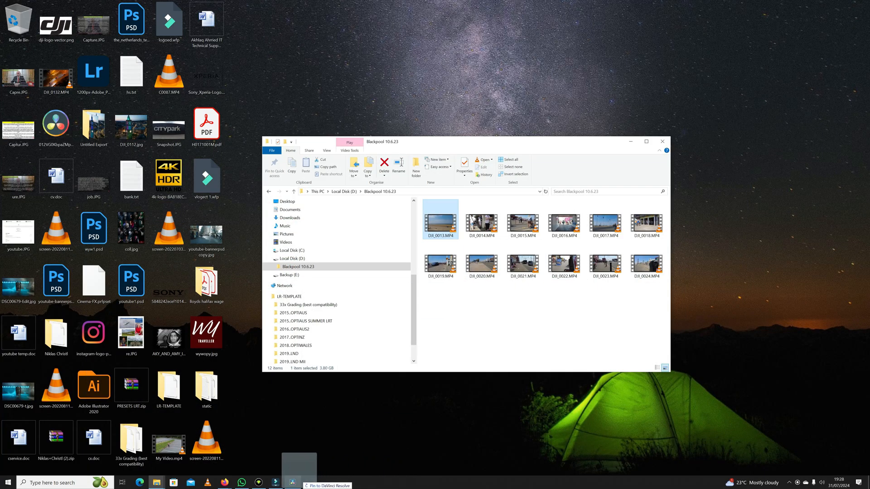
pyautogui.click(295, 479)
pyautogui.moveTo(295, 476); pyautogui.dragTo(370, 370)
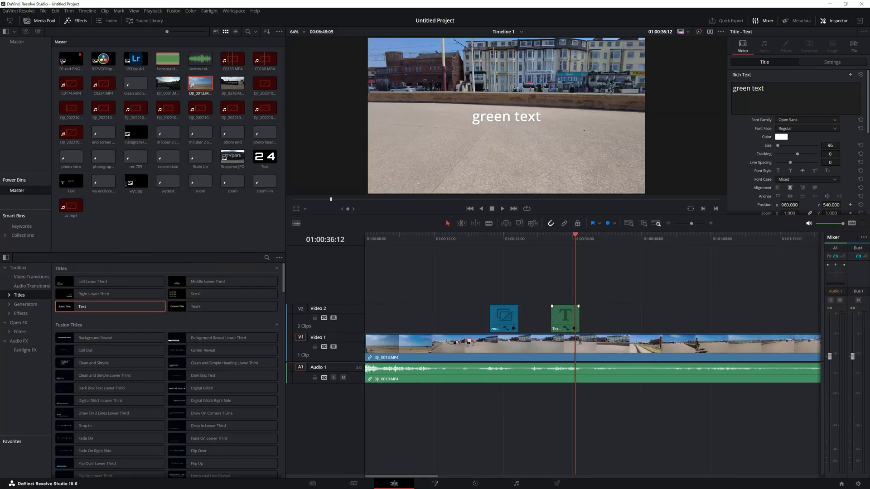
# Step: Place the stored "green text" title from the Master power bin on Video 2 after the existing title, and play it back
pyautogui.click(543, 237)
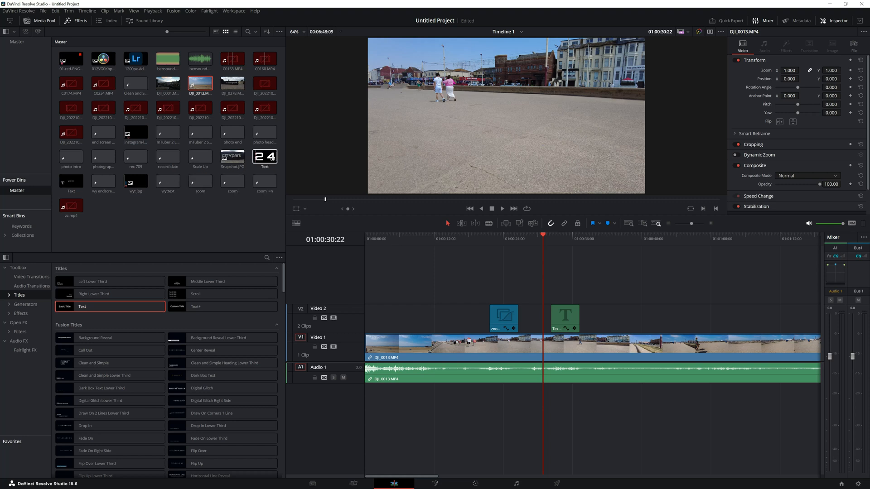
pyautogui.moveTo(71, 181); pyautogui.dragTo(680, 317)
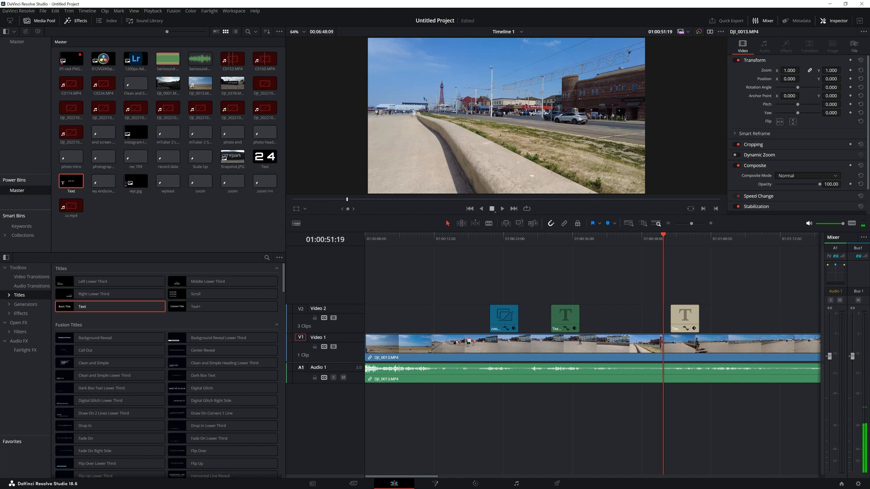
pyautogui.press('space')
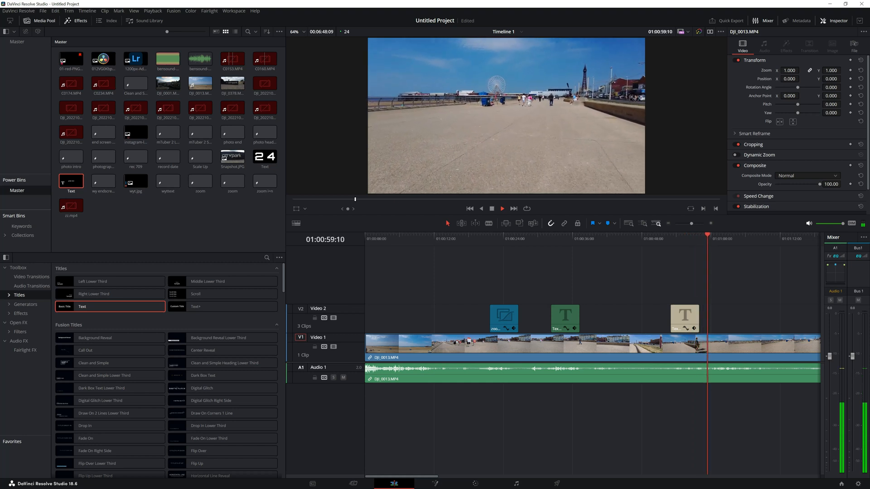
pyautogui.click(684, 318)
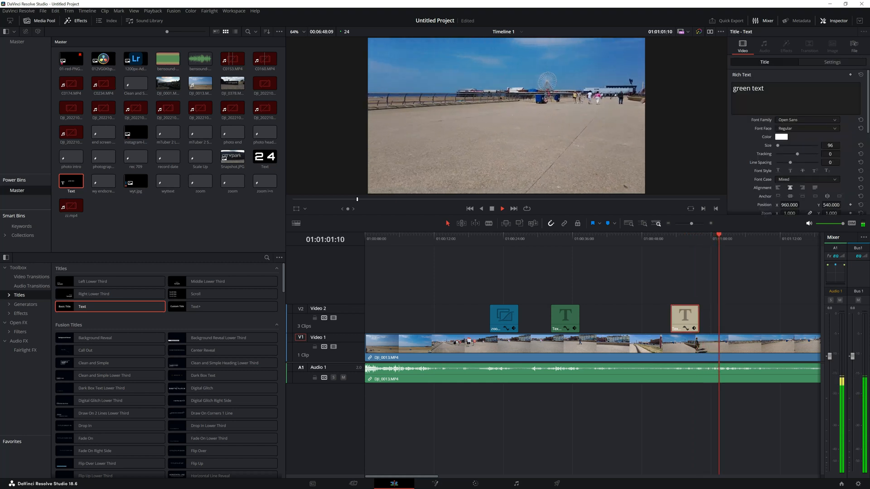
# Step: Place a second copy of the "green text" title on Video 2 at about 01:01:07 and play the timeline through it
pyautogui.press('space')
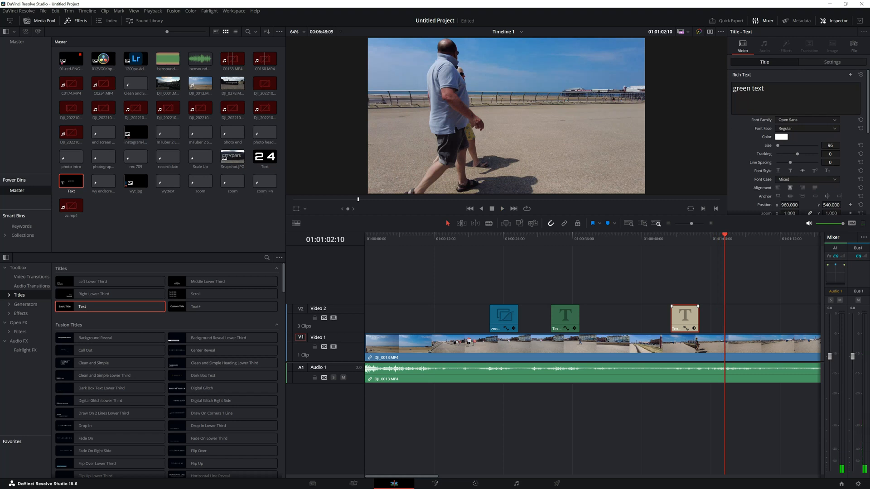
pyautogui.press('space')
pyautogui.moveTo(685, 317); pyautogui.dragTo(764, 319)
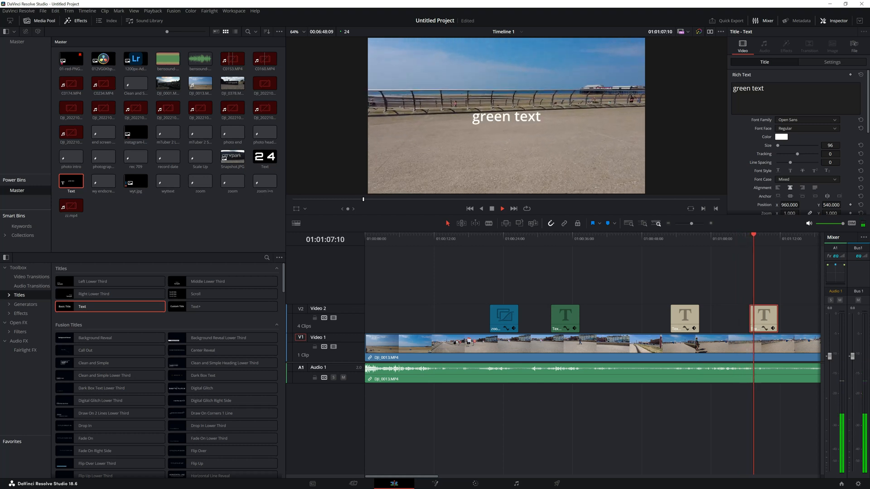
pyautogui.press('space')
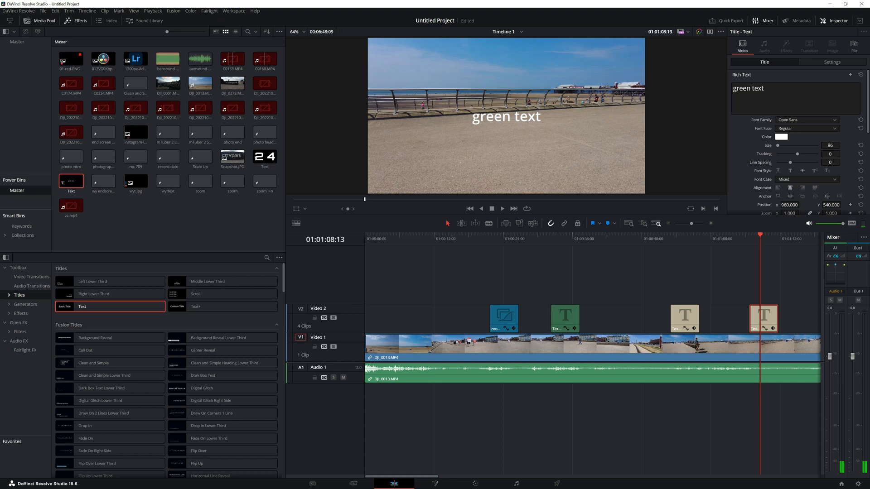
# Step: Review the timeline at 01:00:28:01 and at the first "green text" title, and return the playhead to 01:00:07:10
pyautogui.moveTo(760, 235); pyautogui.dragTo(526, 235)
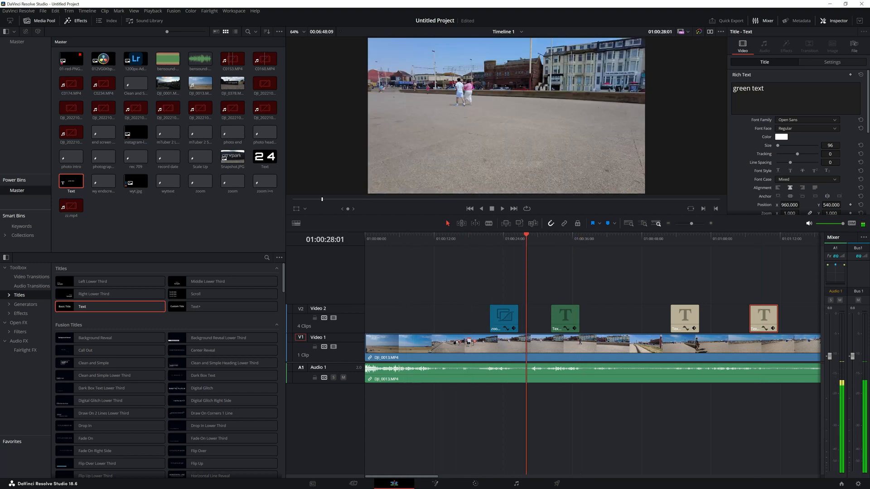
pyautogui.click(678, 235)
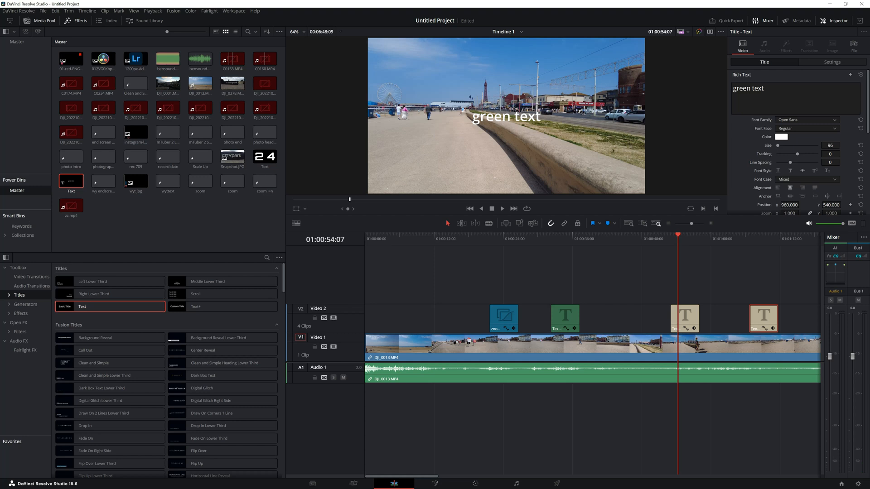
pyautogui.click(18, 11)
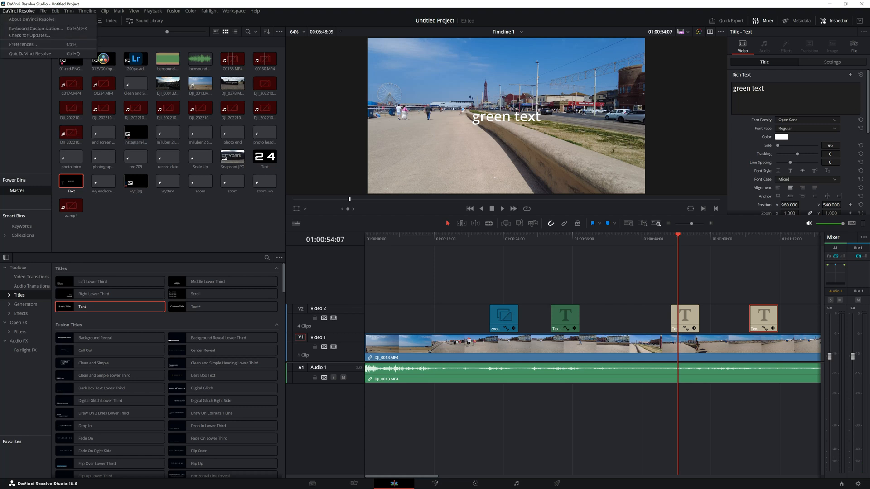
pyautogui.moveTo(427, 237); pyautogui.dragTo(407, 237)
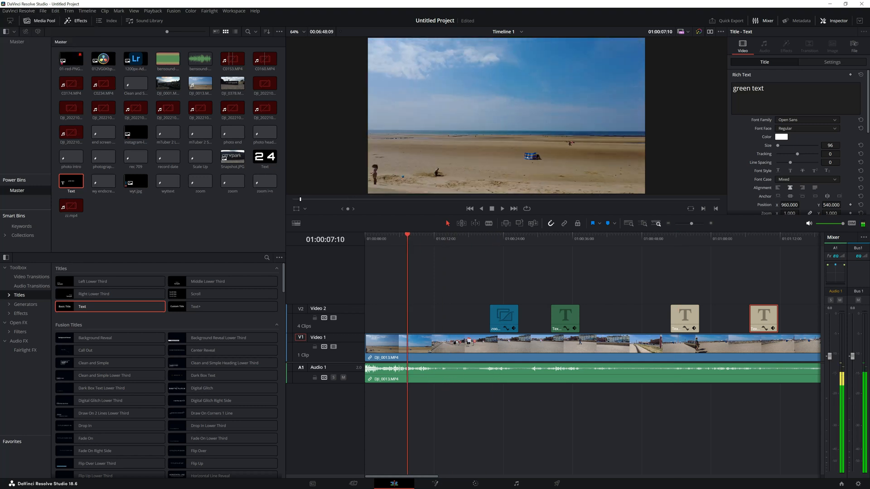